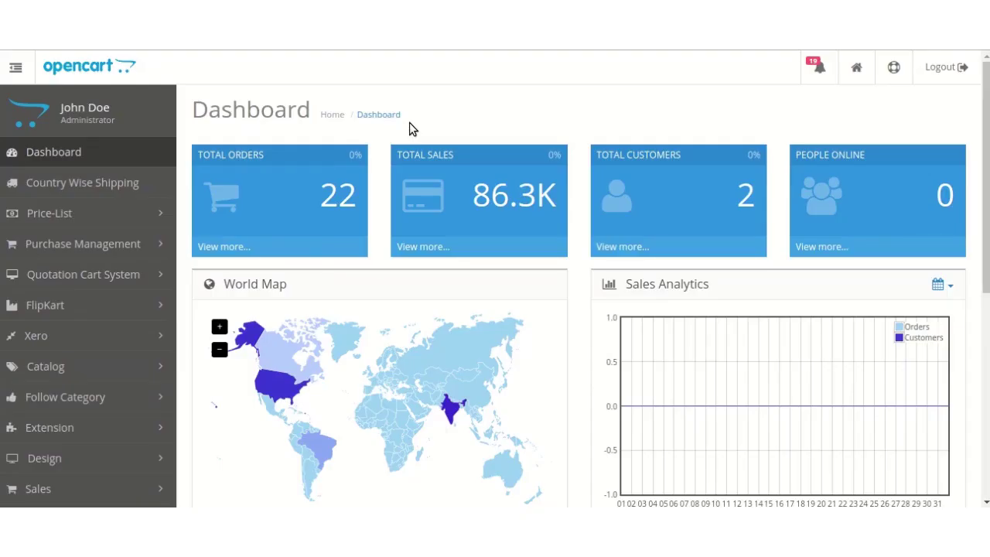
Open the Extensions list and filter it to the Modules extension type.
scroll(133, 224, "down", 3)
left_click(121, 318)
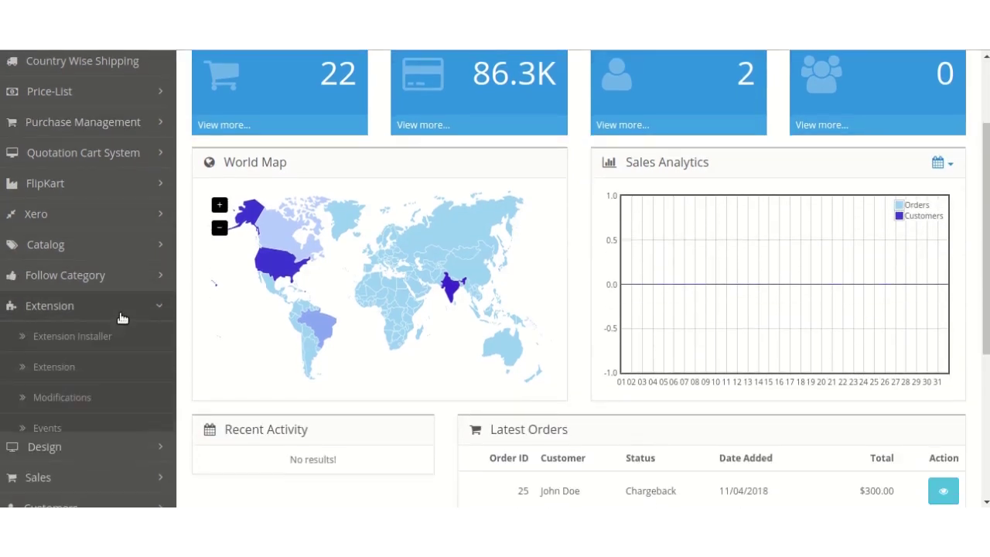
left_click(126, 367)
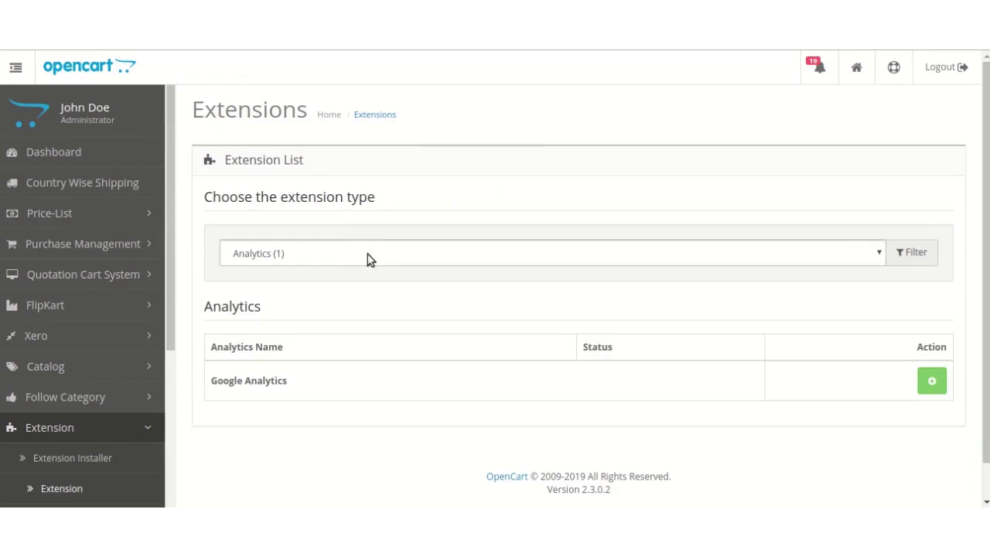
left_click(368, 259)
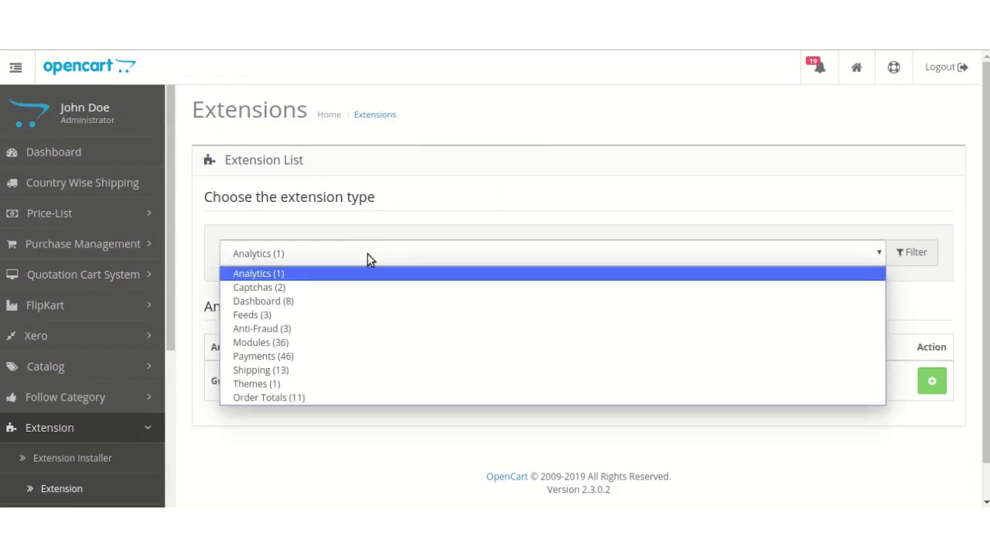
left_click(350, 345)
Open the Opencart Purchase Order Management module for editing.
scroll(370, 274, "down", 7)
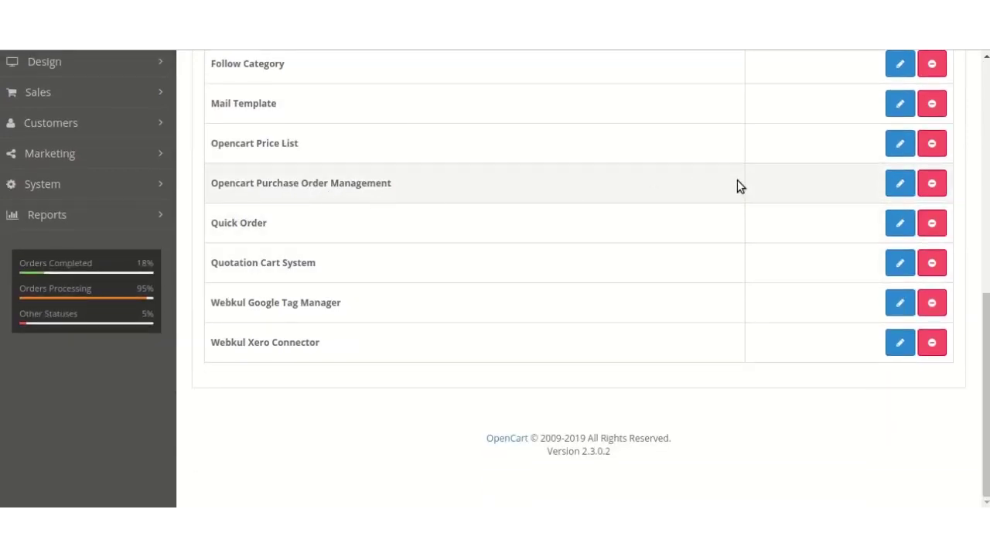
left_click(900, 183)
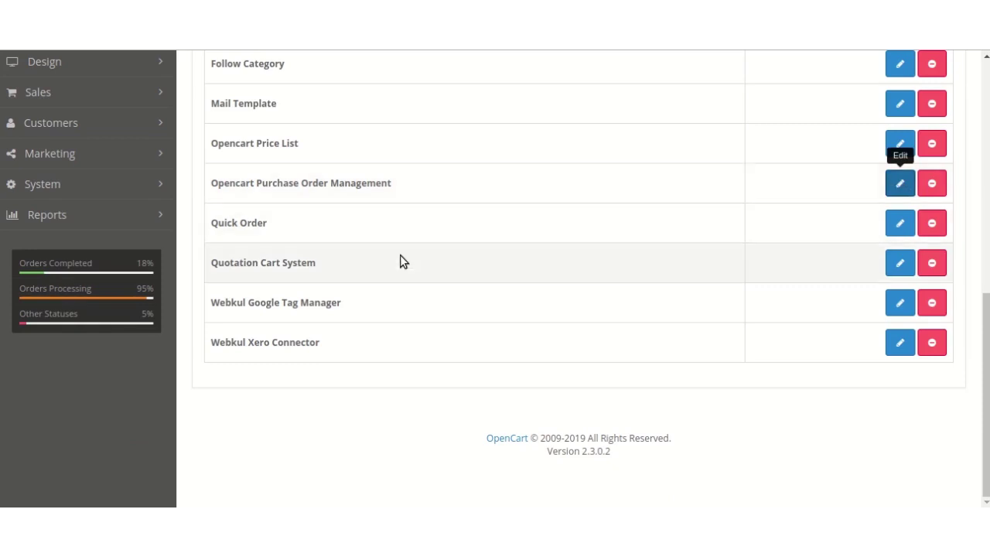
scroll(404, 247, "up", 3)
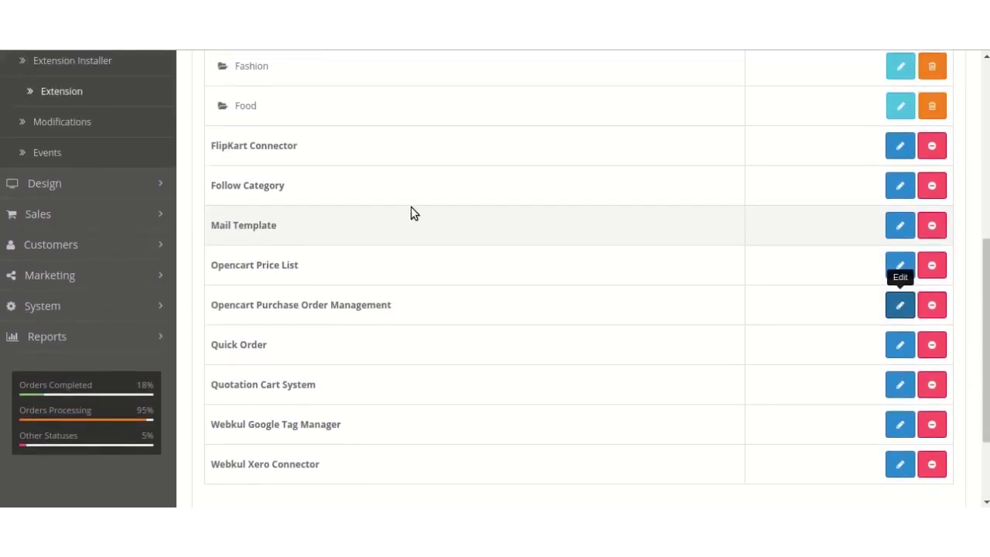
left_click(898, 304)
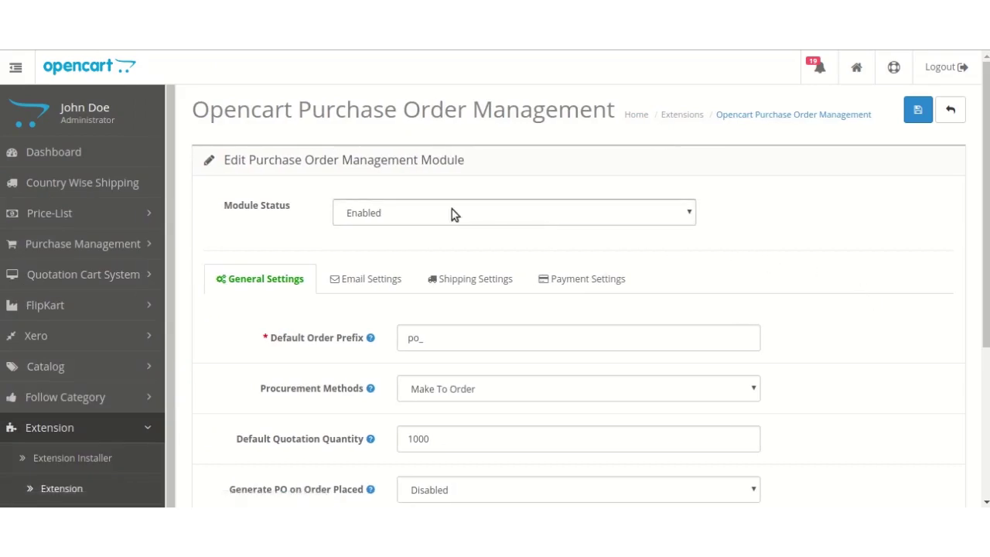
Set the purchase order module's status to Enabled.
left_click(386, 217)
left_click(387, 219)
scroll(348, 216, "down", 3)
scroll(332, 179, "up", 1)
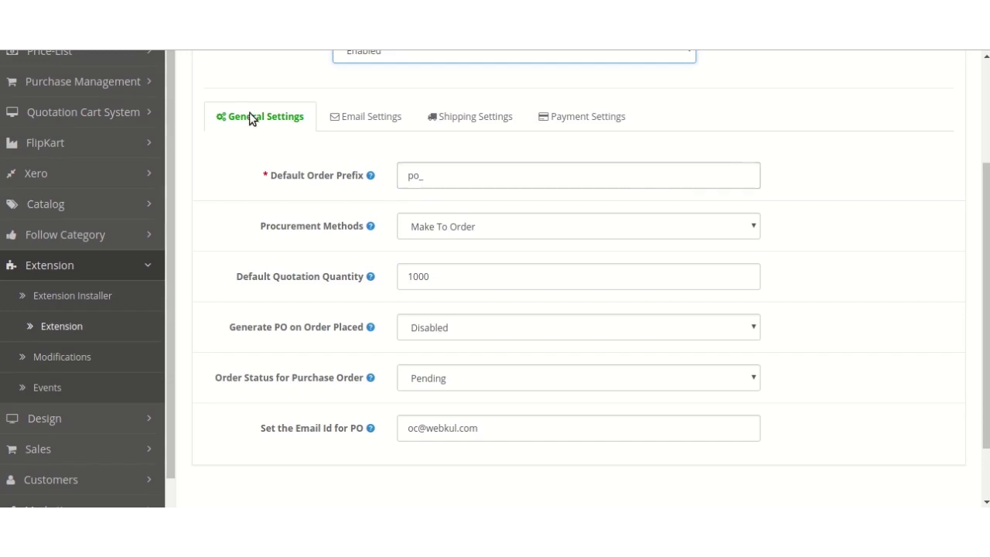
Set the module's procurement method to Make To Order in the general settings.
mouse_move(367, 234)
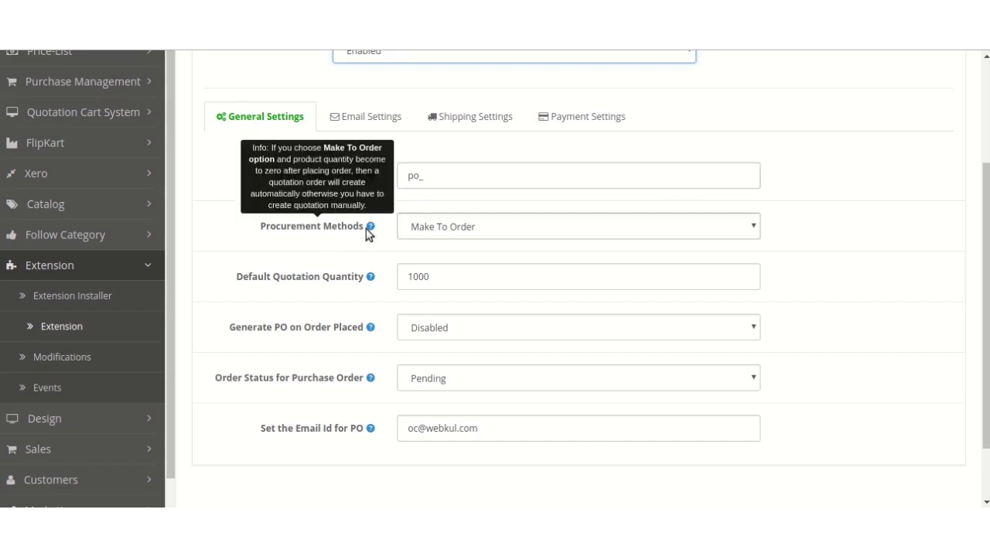
left_click(466, 240)
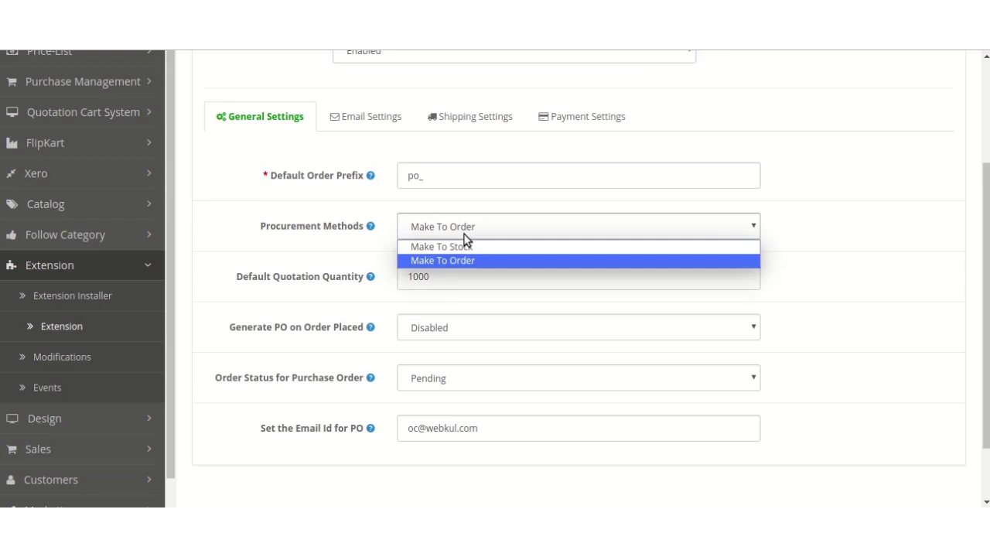
left_click(487, 245)
left_click(490, 230)
left_click(486, 261)
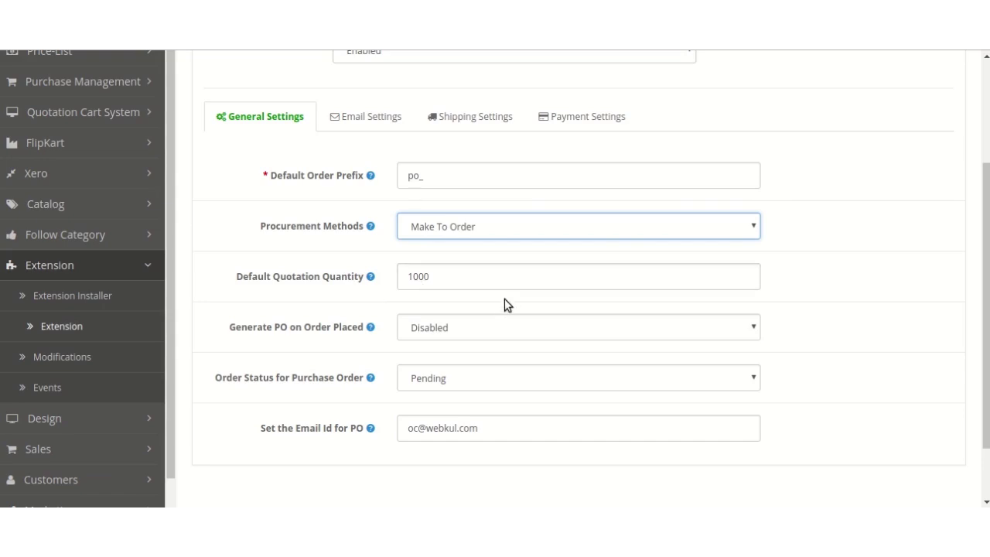
Review the remaining general settings and the available order statuses for purchase orders.
scroll(505, 298, "down", 2)
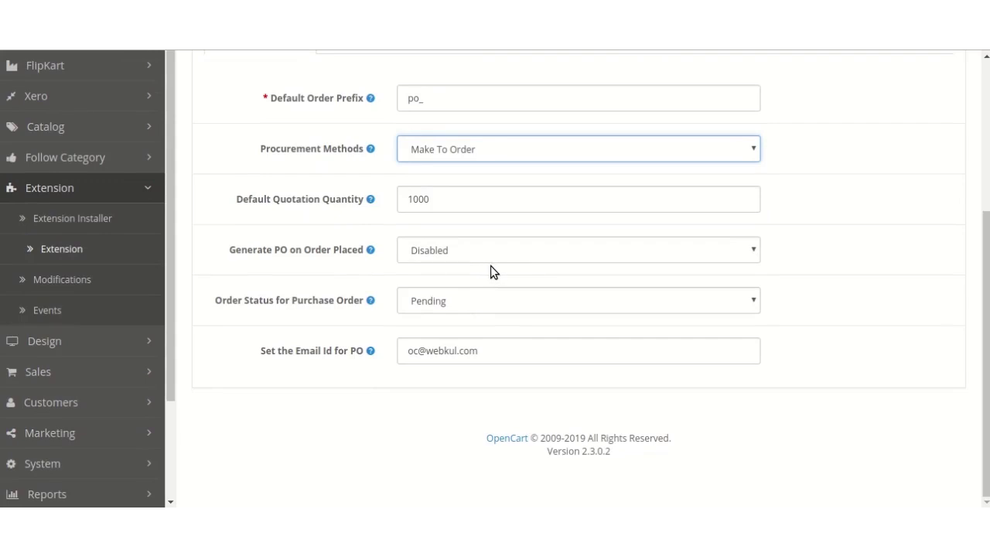
scroll(501, 273, "up", 1)
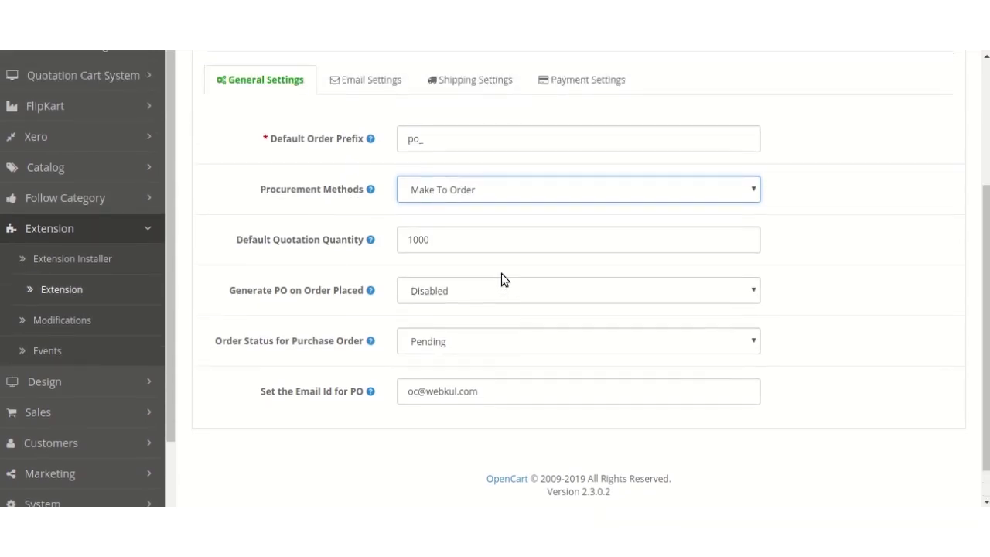
left_click(455, 348)
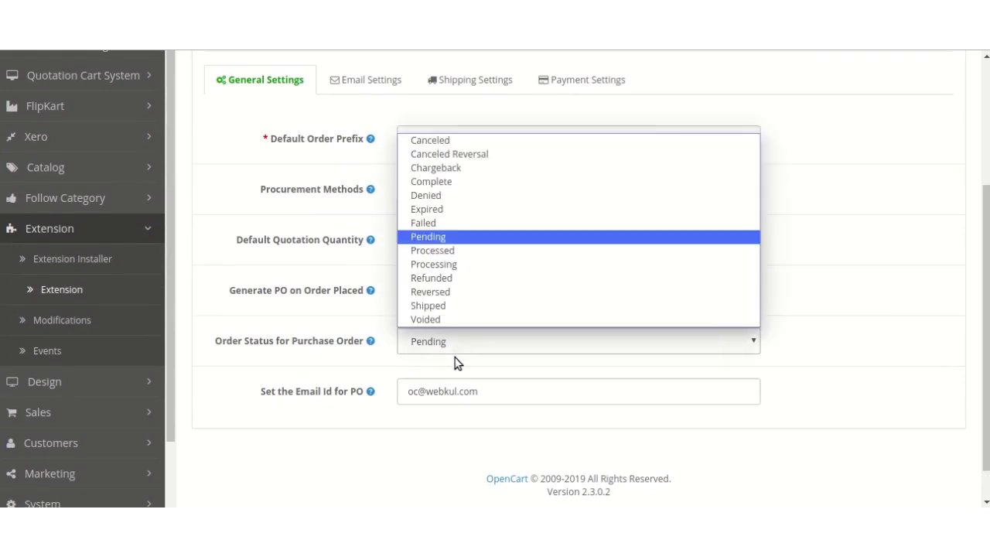
left_click(447, 379)
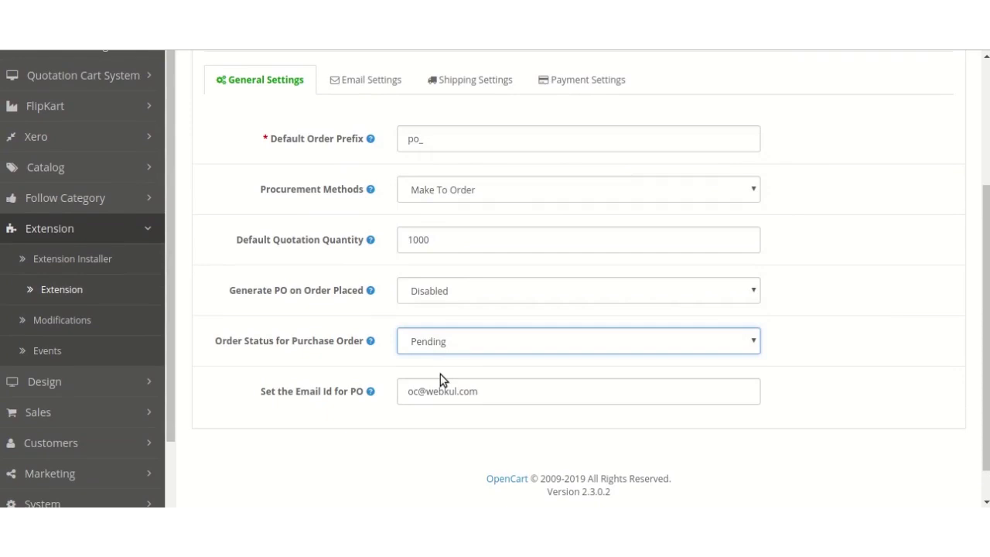
Examine the email settings and the mail templates assigned to quotation and purchase order notifications.
scroll(440, 374, "up", 3)
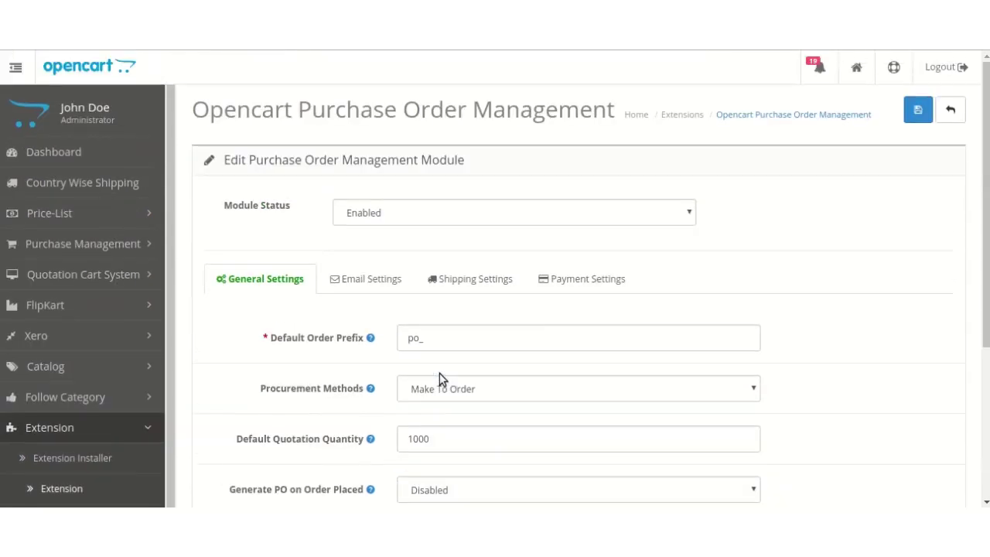
left_click(367, 280)
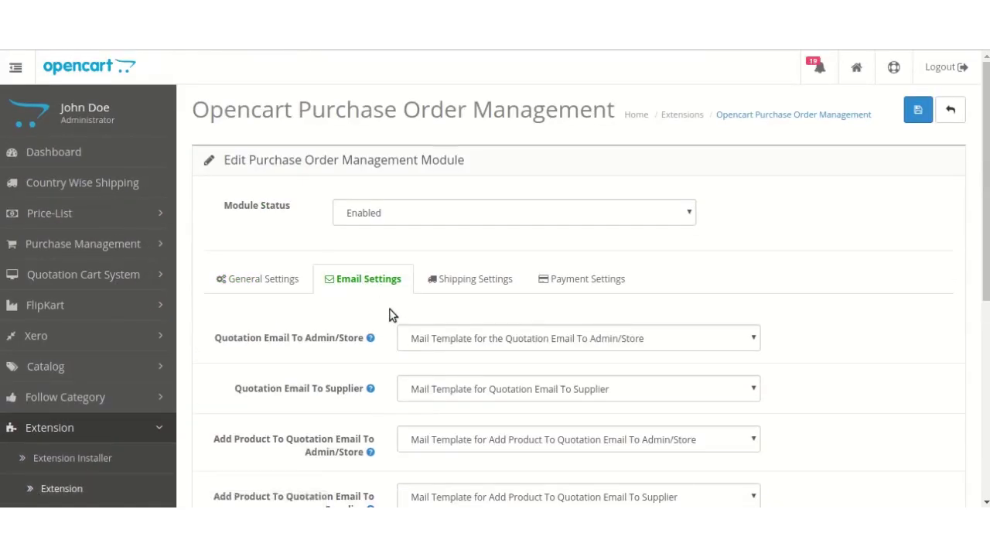
scroll(391, 309, "down", 3)
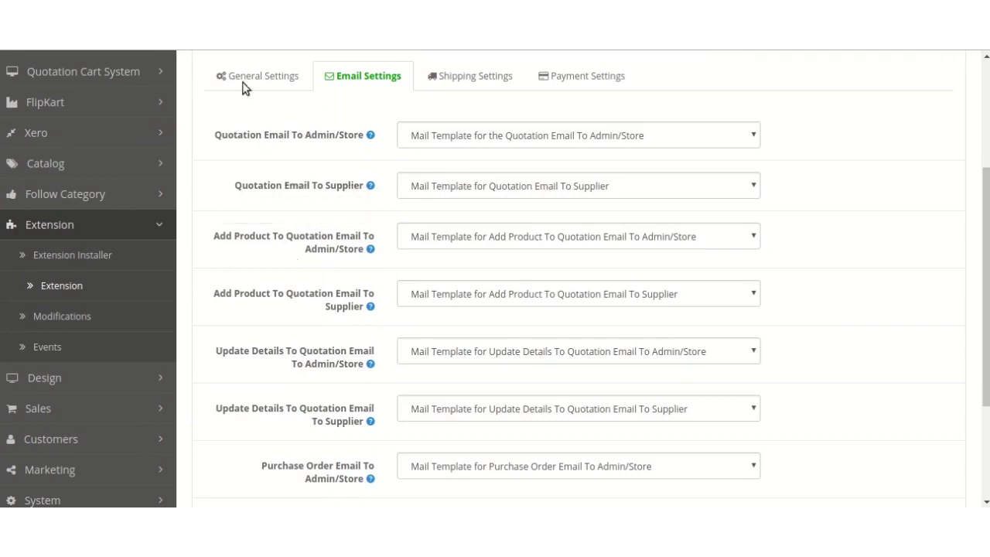
scroll(251, 226, "down", 1)
scroll(248, 231, "up", 1)
scroll(325, 330, "down", 3)
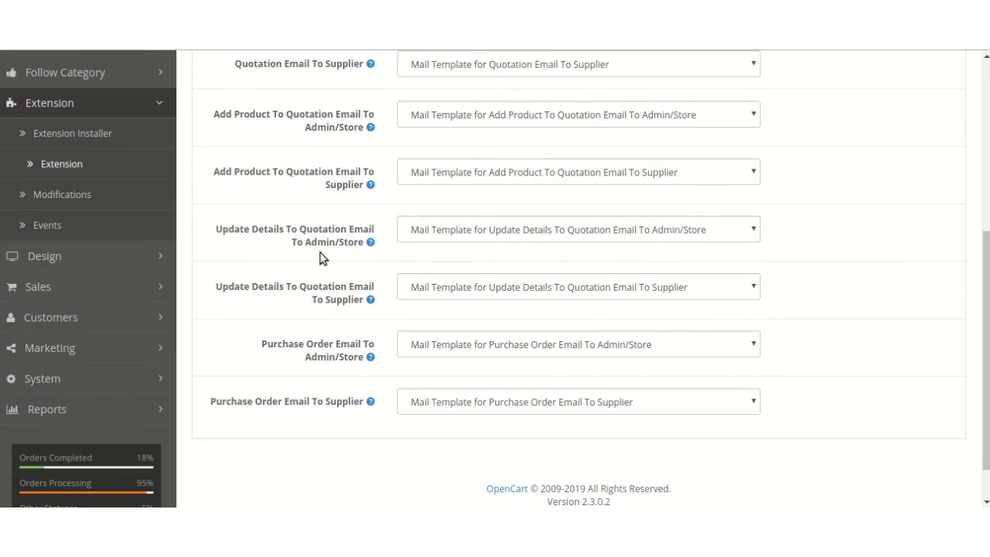
mouse_move(334, 356)
scroll(287, 360, "up", 3)
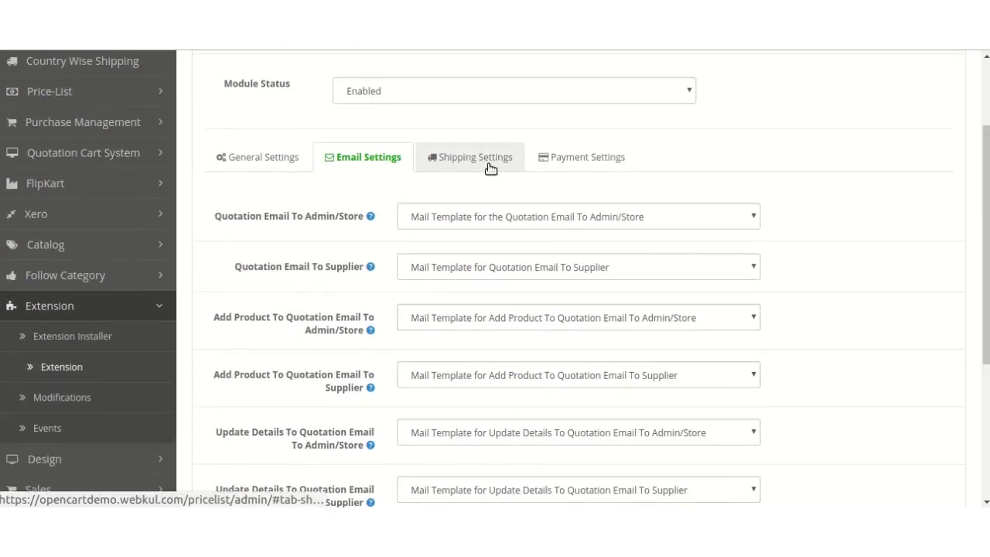
Add an unnamed shipping method row below FedEx Shipping with status Enabled, and check the default shipping and tax costs.
left_click(490, 166)
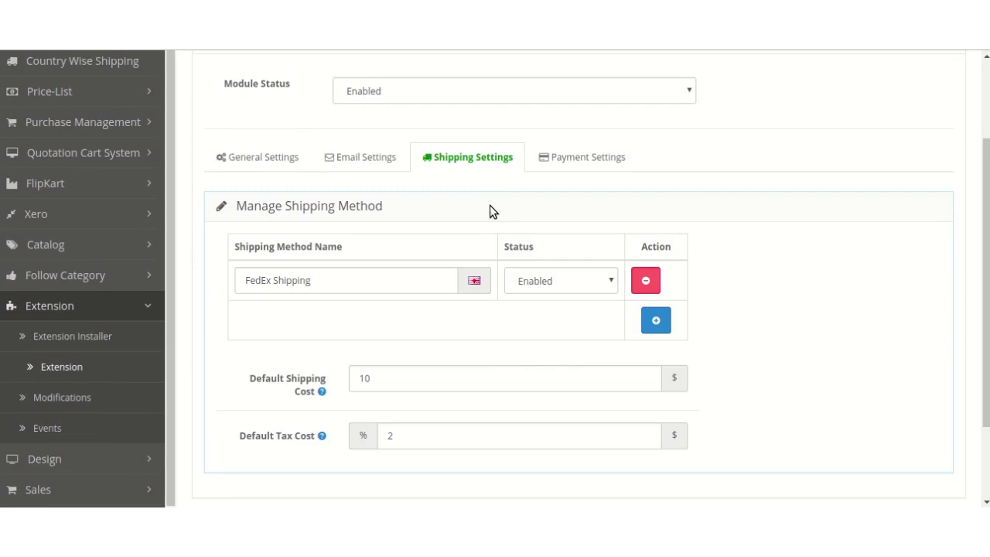
scroll(597, 216, "down", 1)
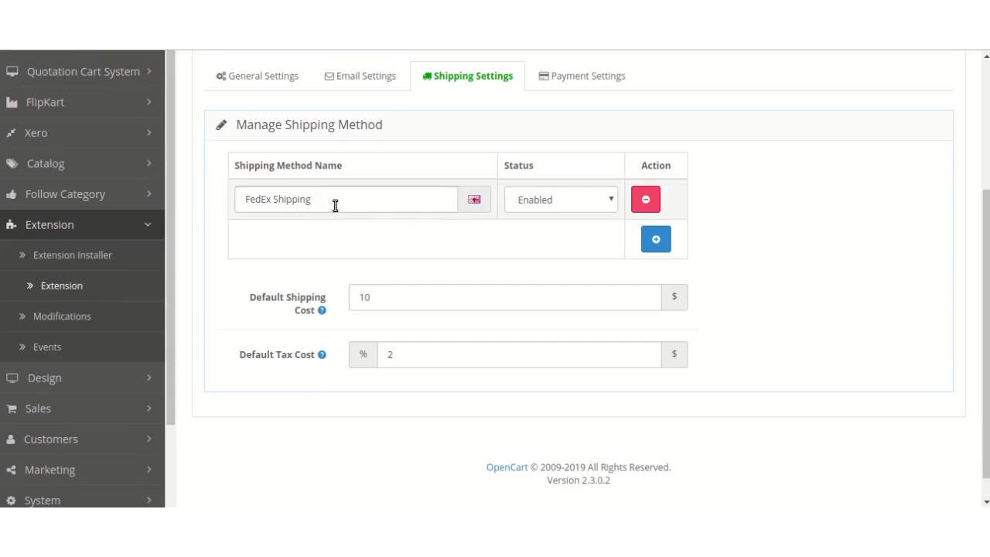
left_click(656, 239)
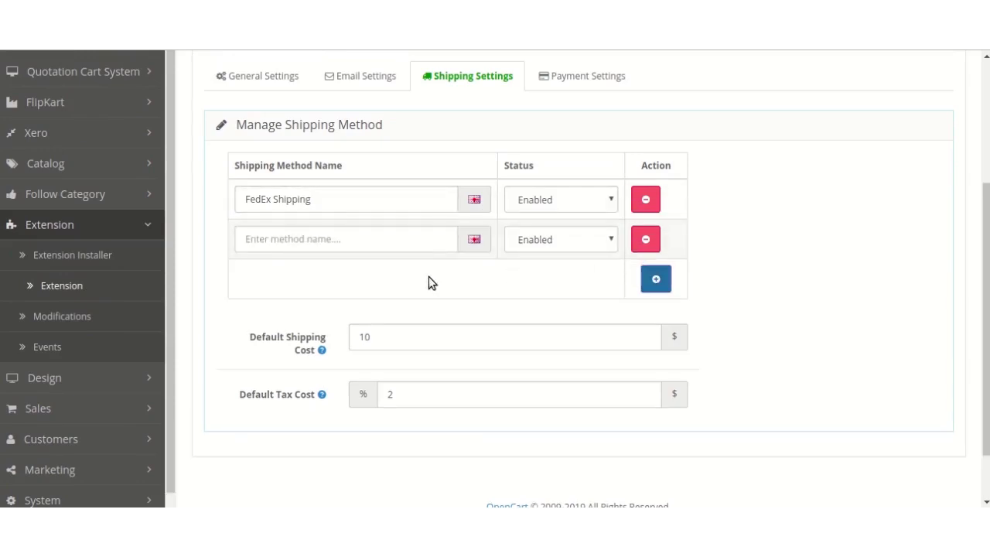
left_click(254, 240)
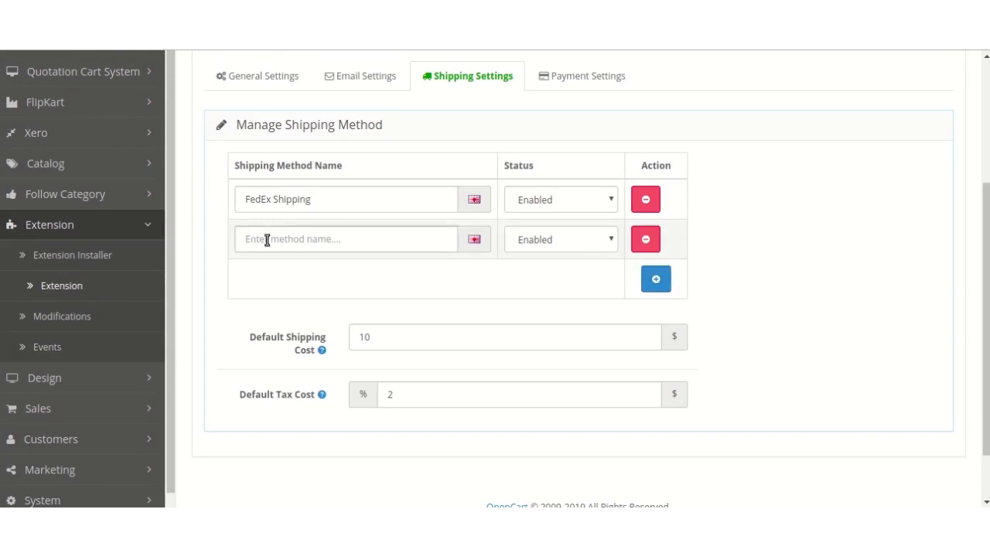
left_click(593, 247)
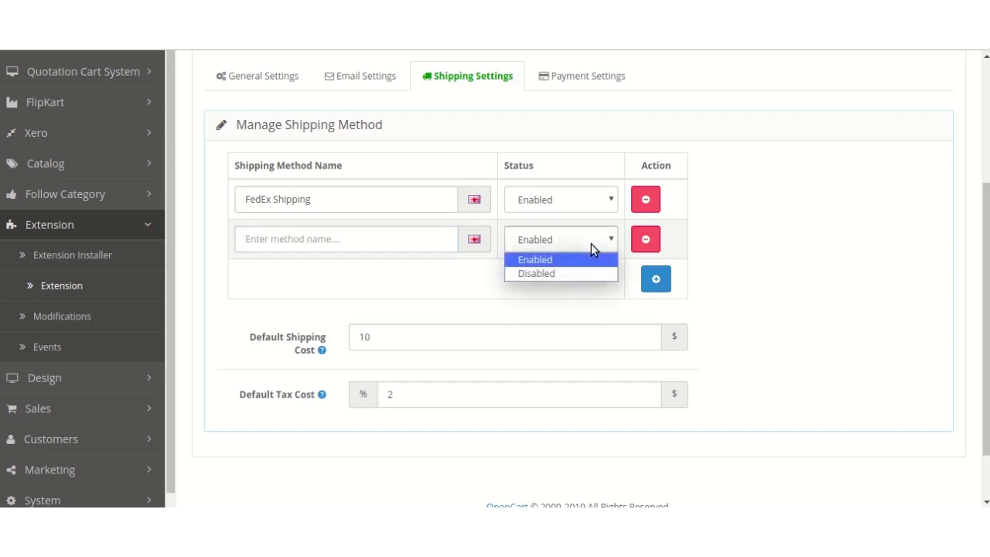
left_click(594, 260)
scroll(696, 316, "down", 1)
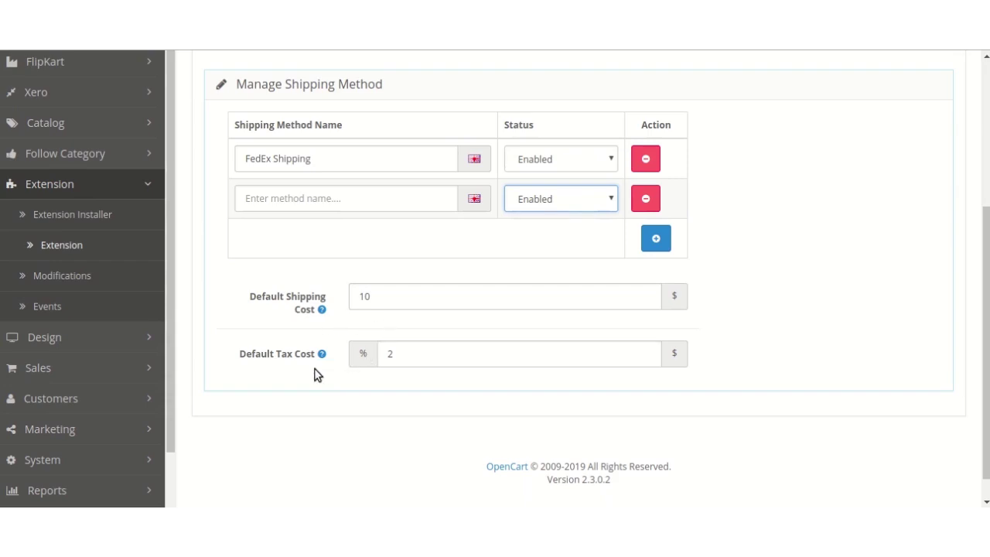
Add an unnamed payment method row below COD in the payment settings.
scroll(312, 371, "up", 3)
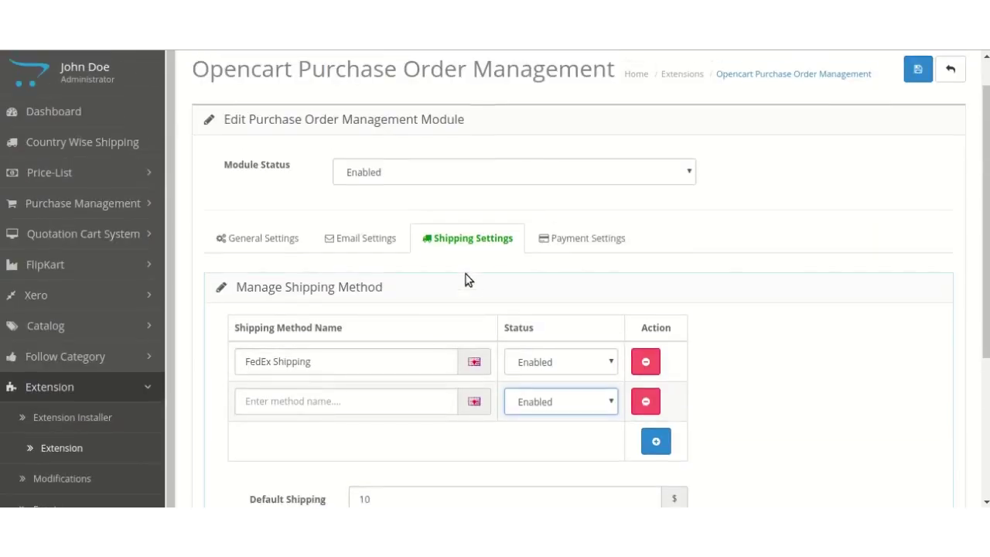
left_click(597, 249)
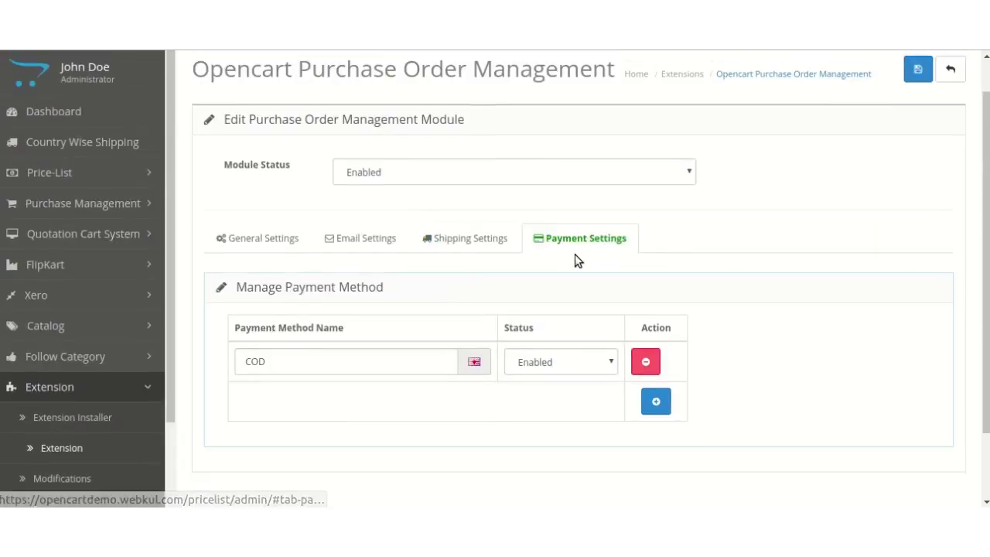
scroll(568, 278, "down", 1)
scroll(564, 283, "down", 1)
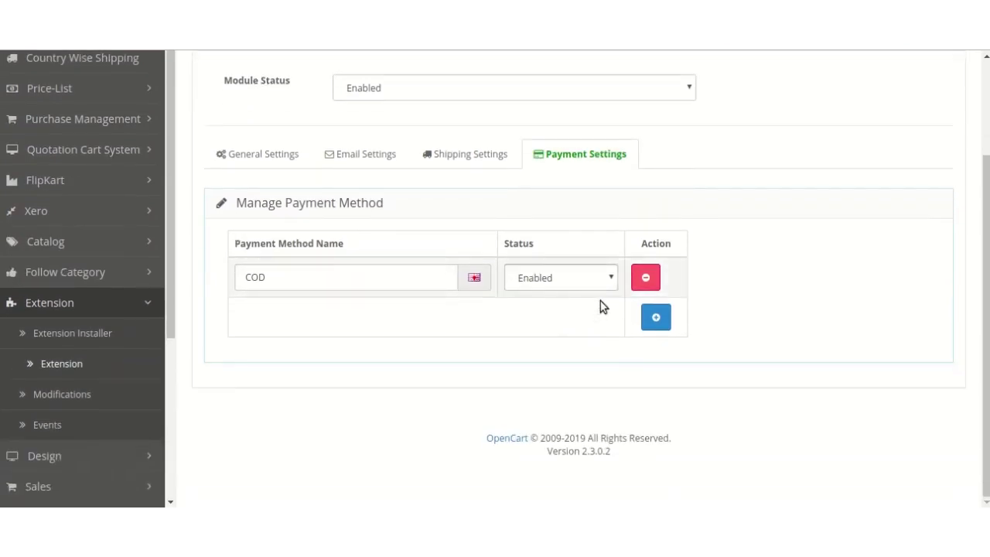
left_click(656, 318)
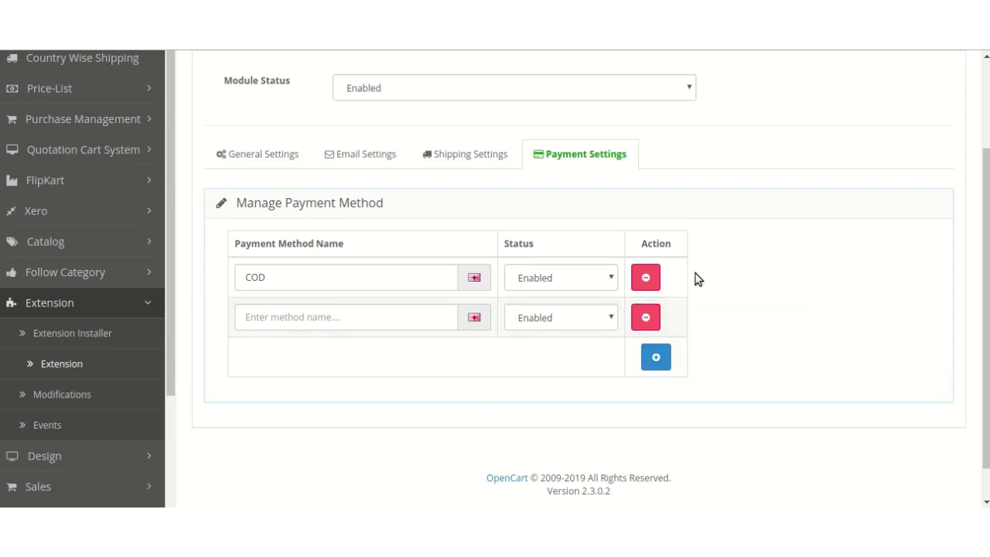
scroll(697, 278, "up", 3)
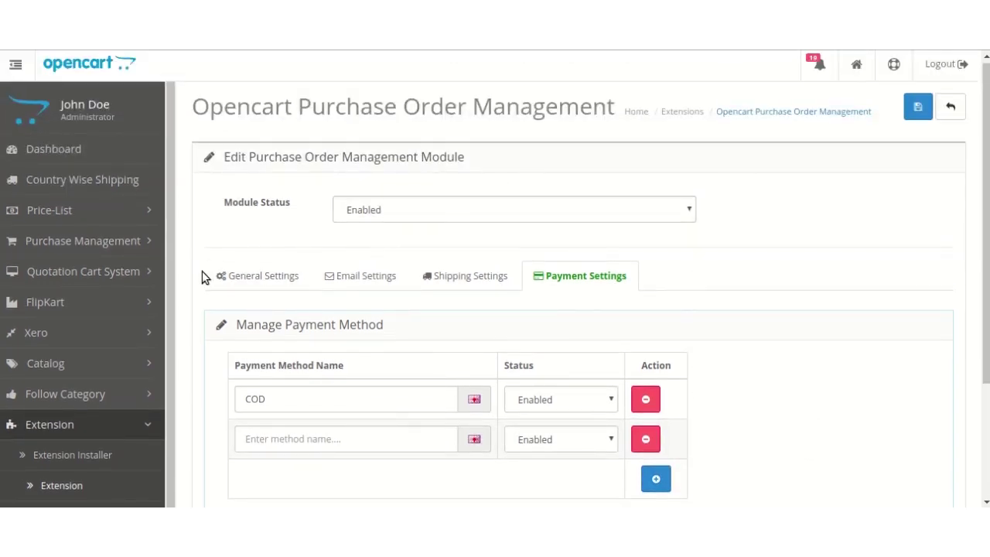
Open the quotation list under Purchase Management and look over the existing quotation.
scroll(199, 269, "down", 1)
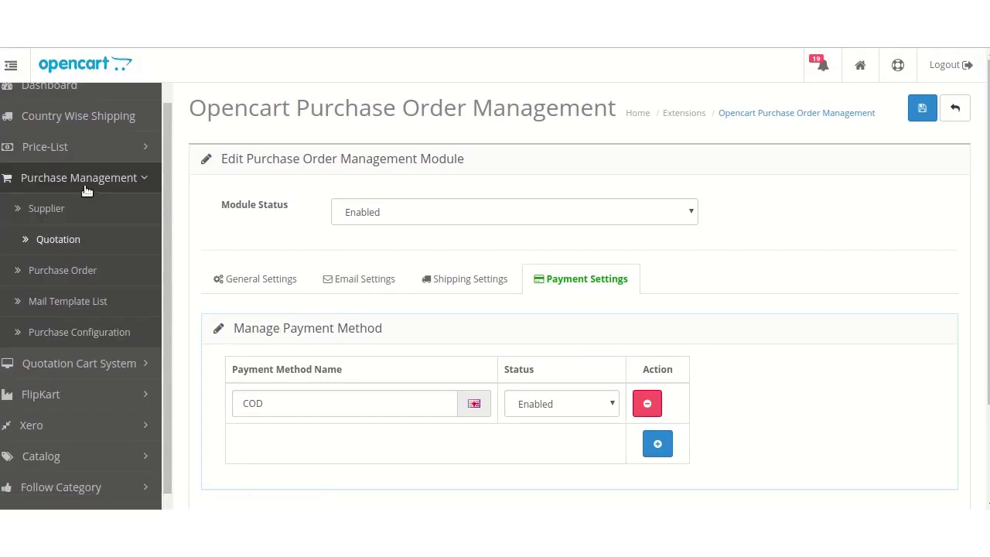
left_click(56, 242)
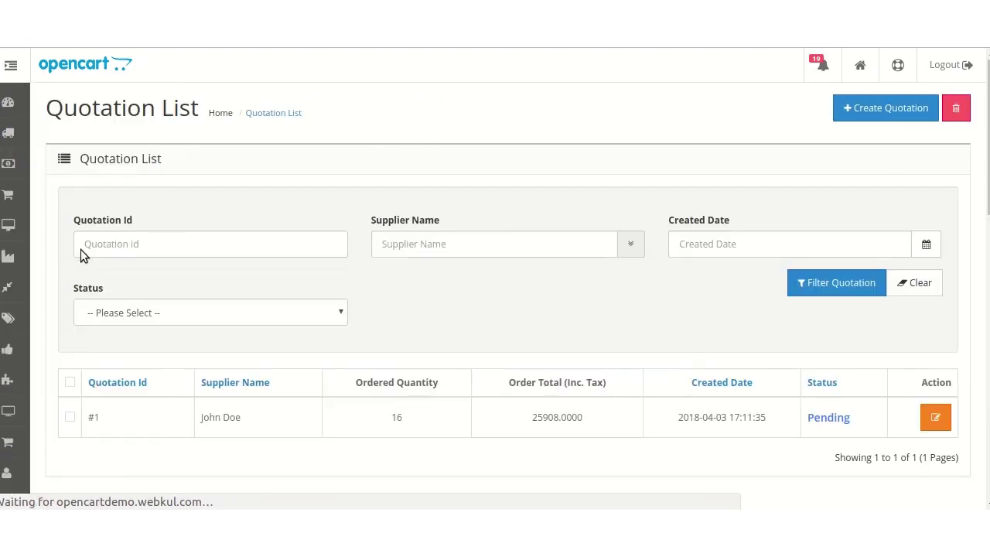
scroll(384, 235, "down", 2)
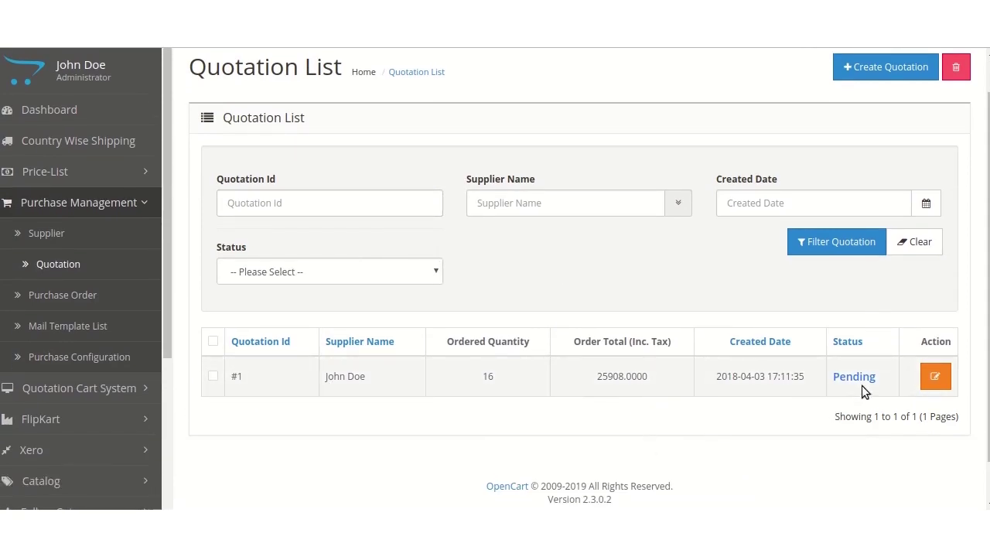
scroll(925, 371, "up", 2)
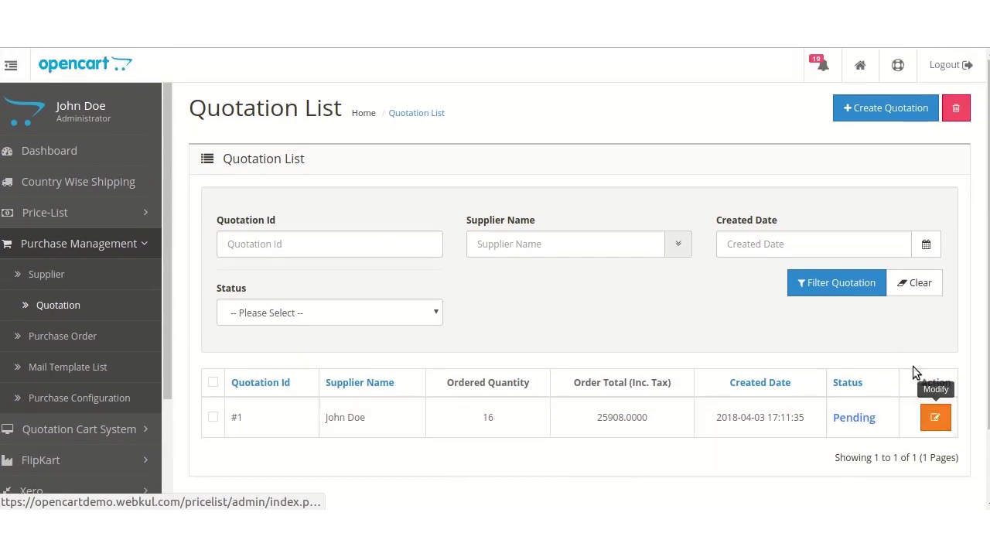
Start a new quotation and select the supplier whose company is Webkul as its supplier.
left_click(887, 120)
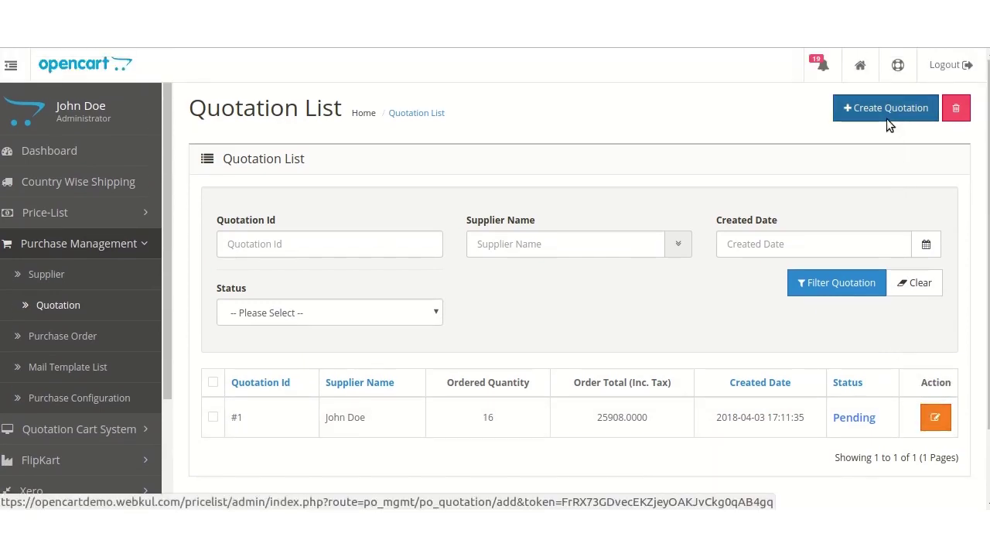
scroll(626, 225, "down", 2)
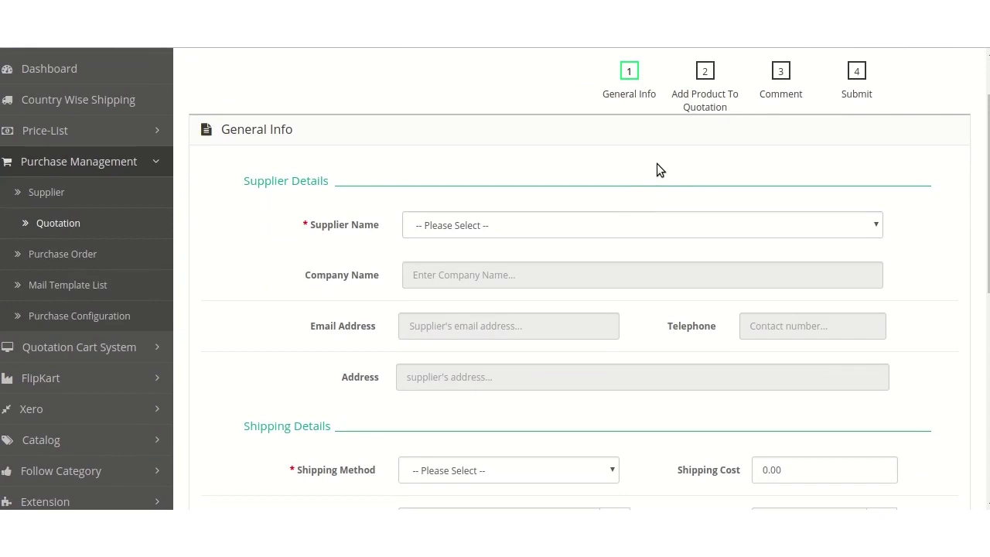
left_click(546, 233)
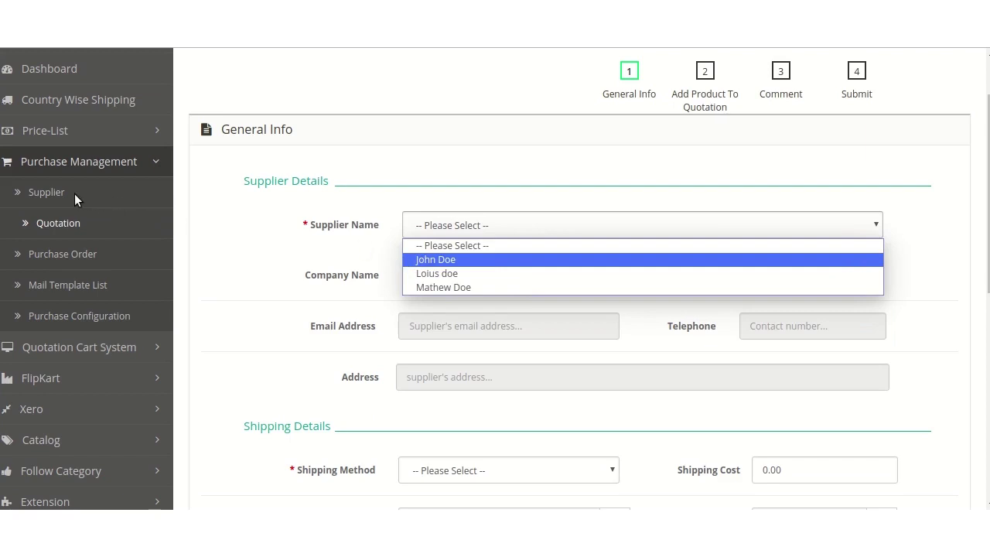
left_click(434, 262)
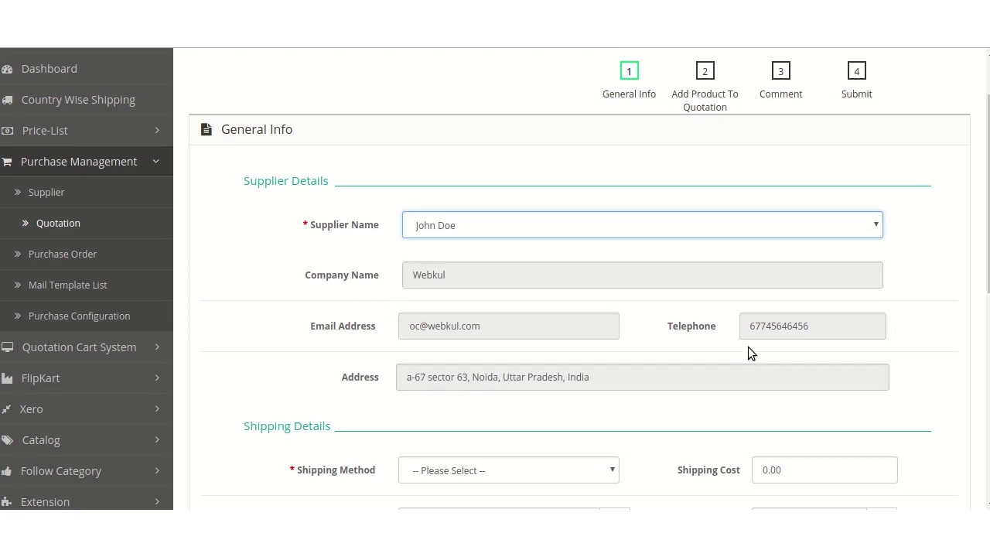
Set the quotation's shipping method to FedEx Shipping in the shipping details.
scroll(740, 341, "down", 2)
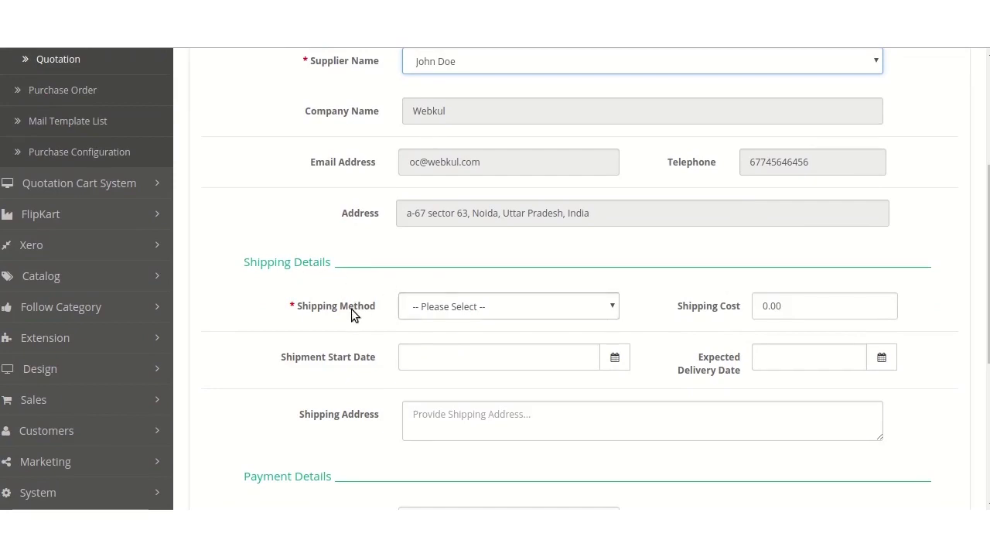
left_click(429, 310)
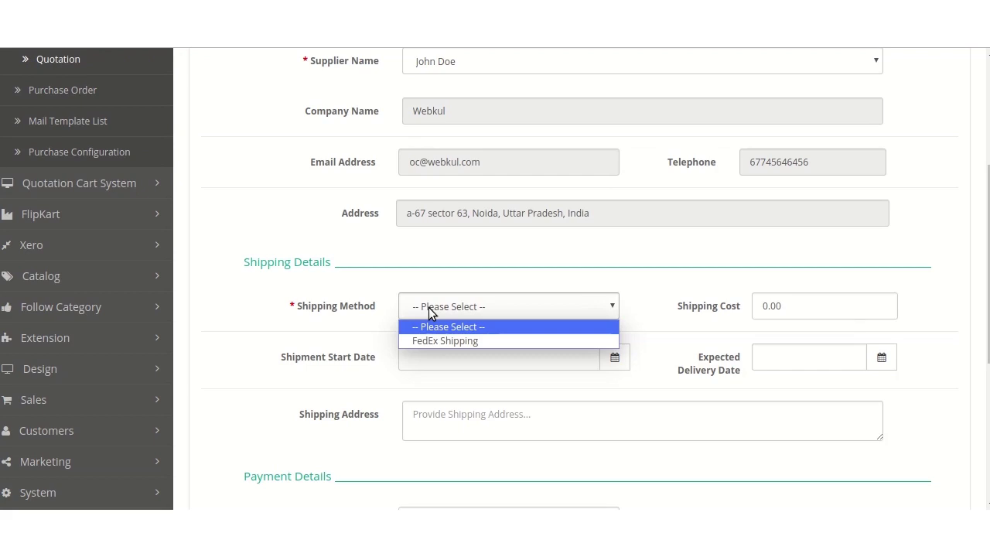
left_click(451, 341)
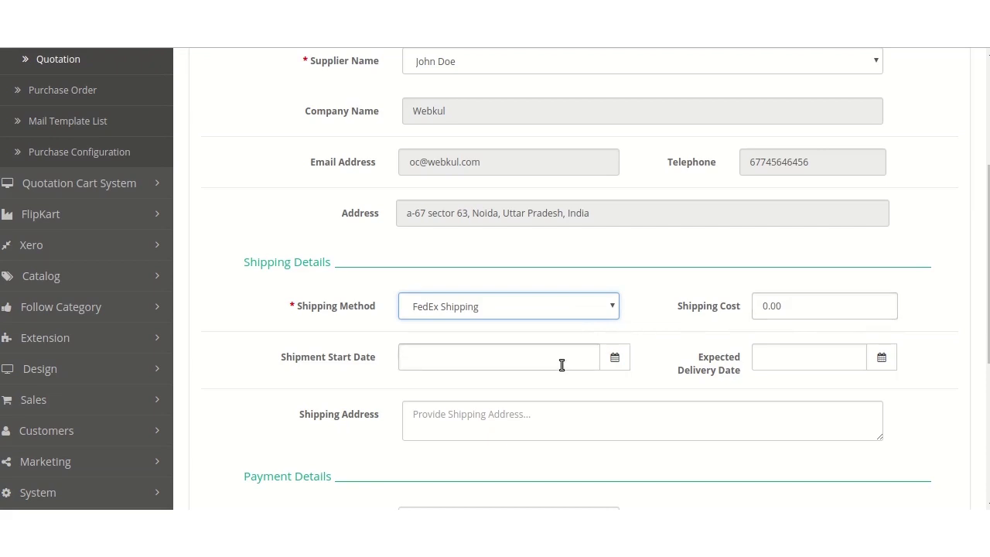
Set the payment terms to COD and the order source to Website, and continue to the product stage.
scroll(762, 371, "down", 1)
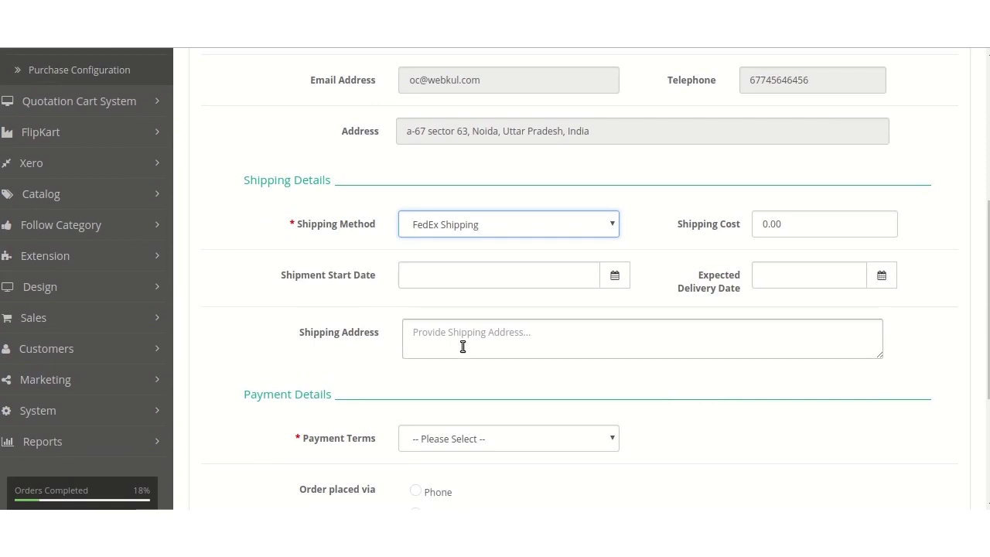
scroll(463, 347, "down", 2)
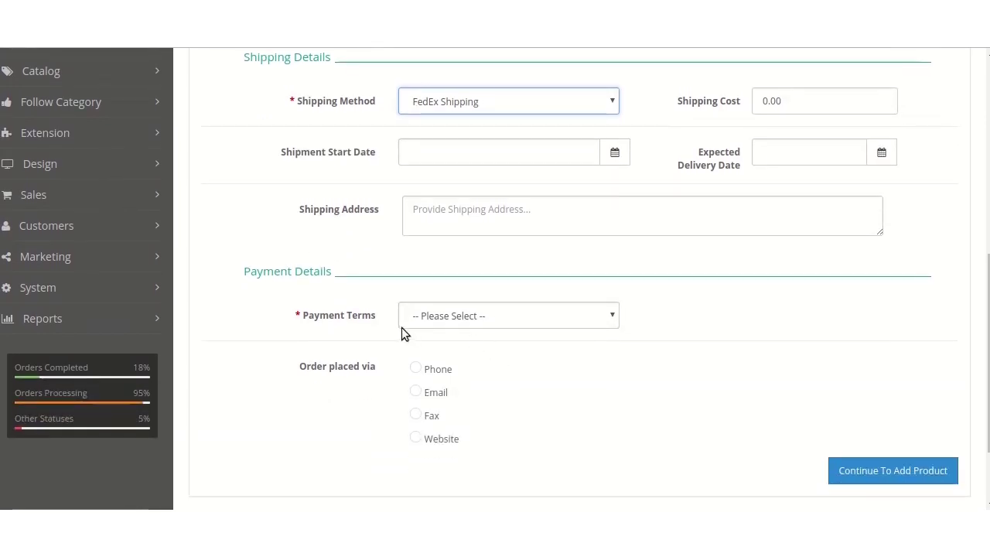
left_click(444, 318)
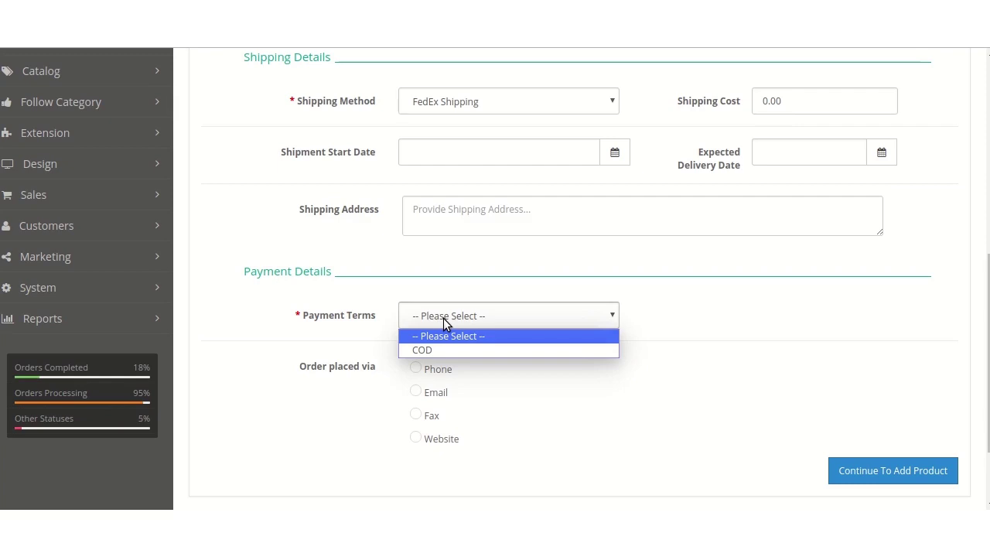
left_click(440, 351)
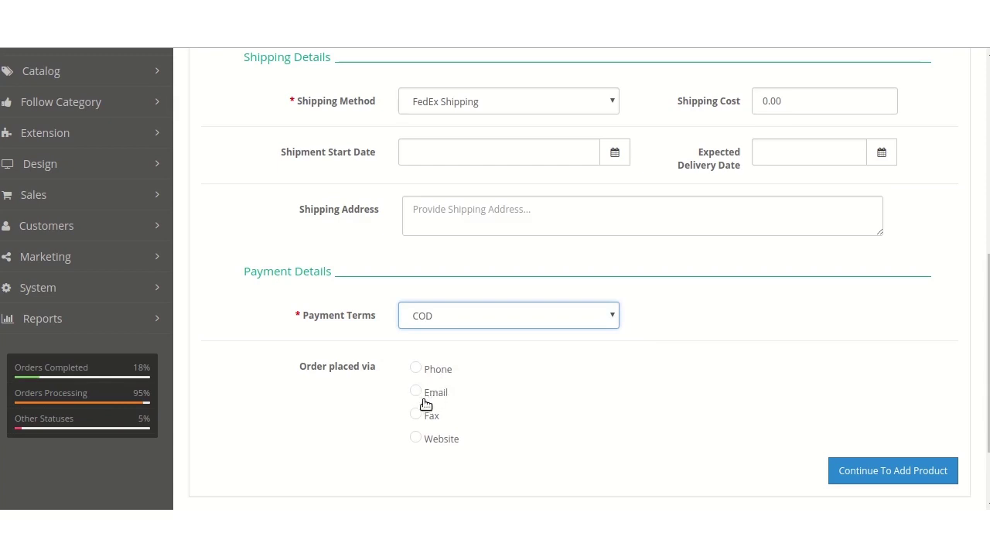
left_click(415, 439)
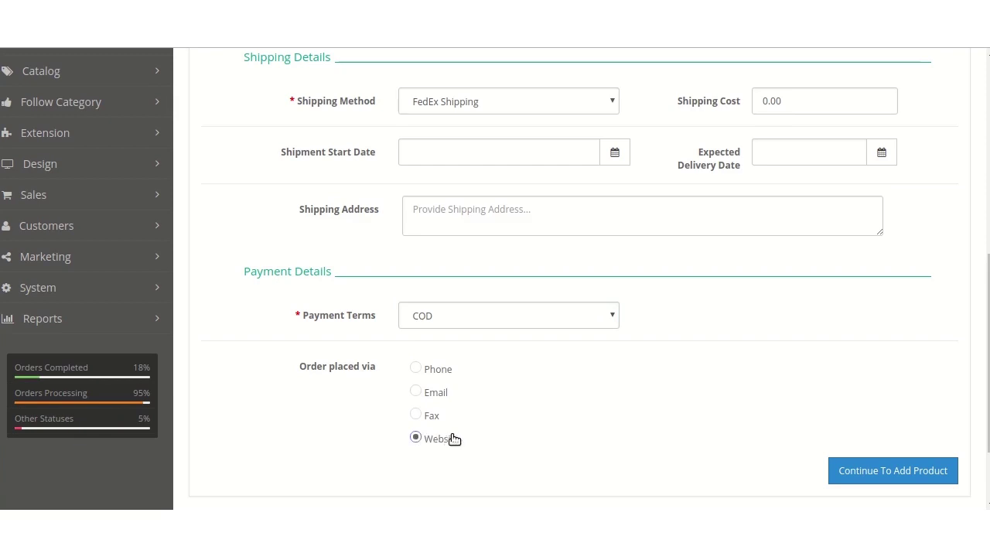
scroll(765, 427, "down", 3)
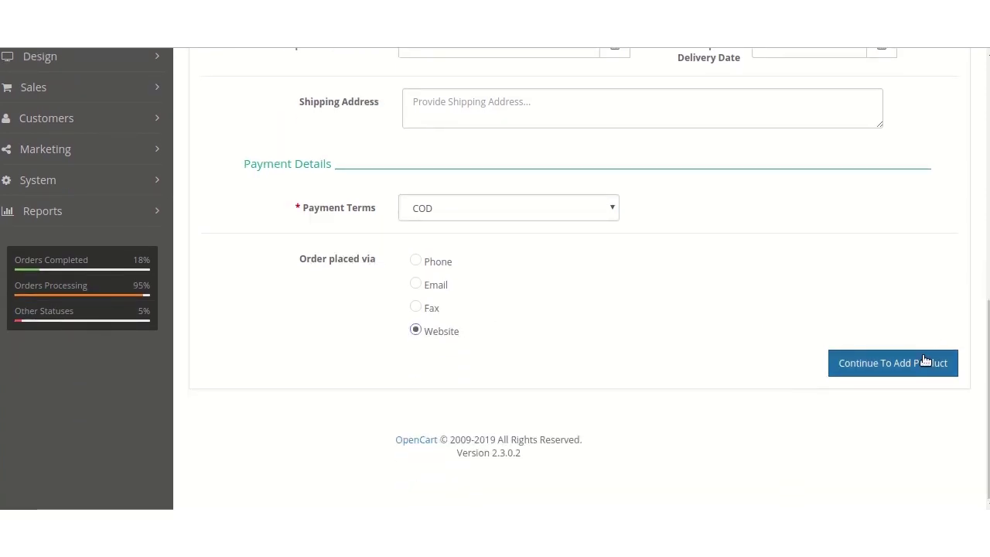
left_click(925, 358)
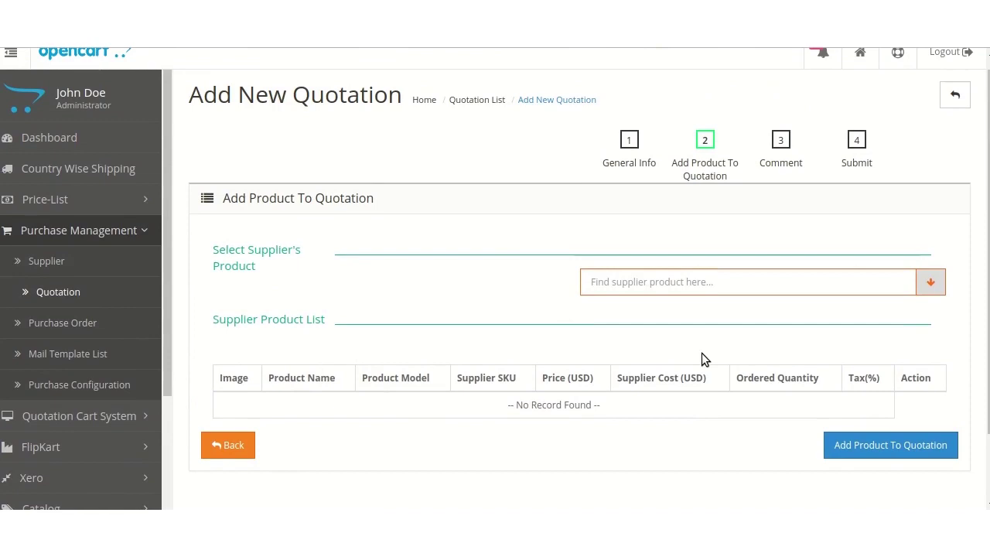
Add Beige Prom Dress from the supplier's products to the supplier product list.
left_click(781, 287)
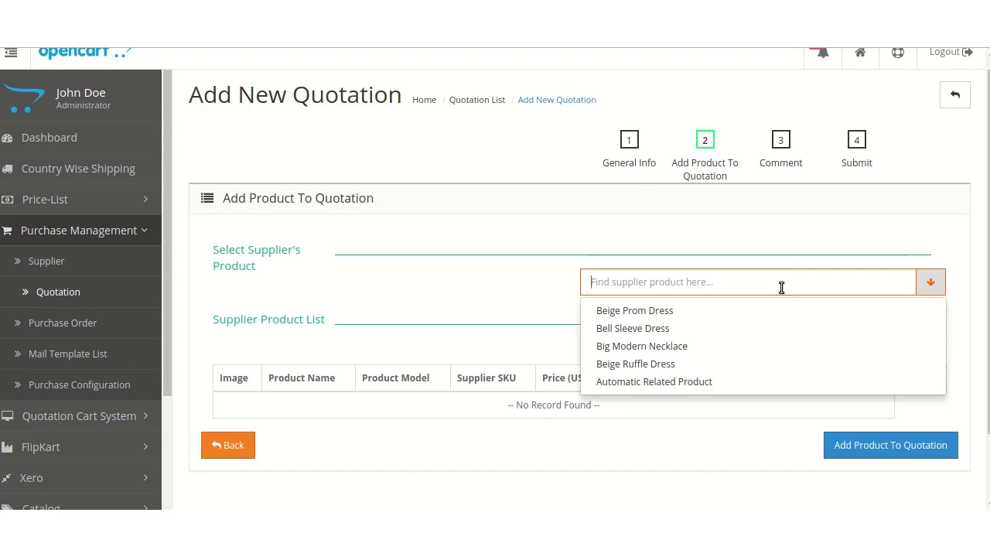
left_click(704, 310)
scroll(708, 299, "down", 3)
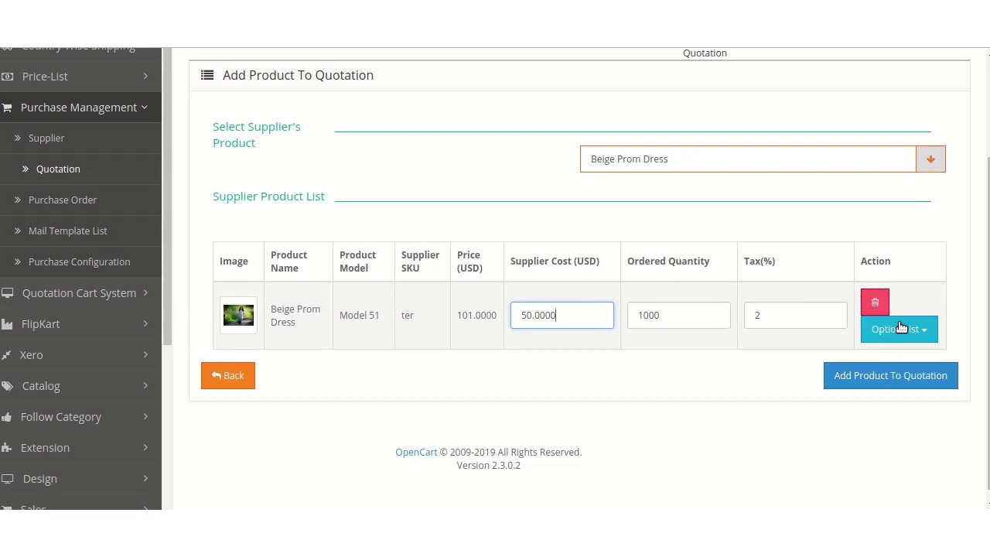
Set the Beige Prom Dress options to size XL and color Gold, and add the product to the quotation.
left_click(931, 327)
scroll(905, 387, "up", 1)
scroll(901, 389, "down", 3)
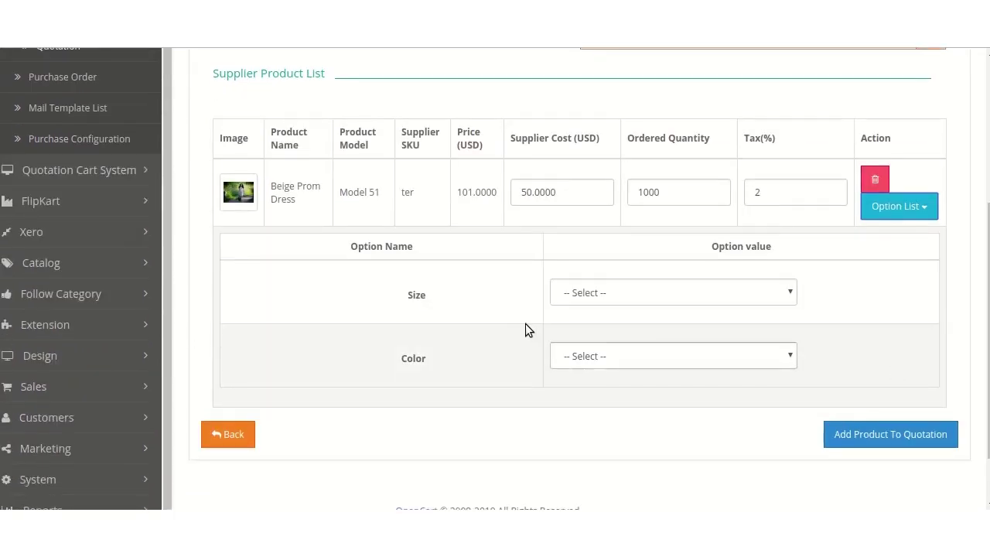
left_click(589, 294)
left_click(610, 331)
left_click(638, 355)
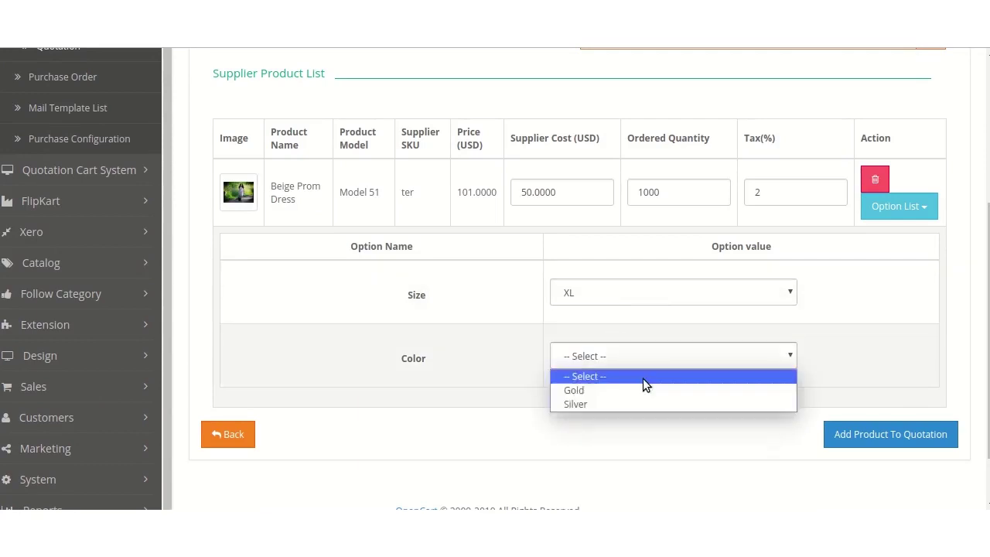
left_click(645, 390)
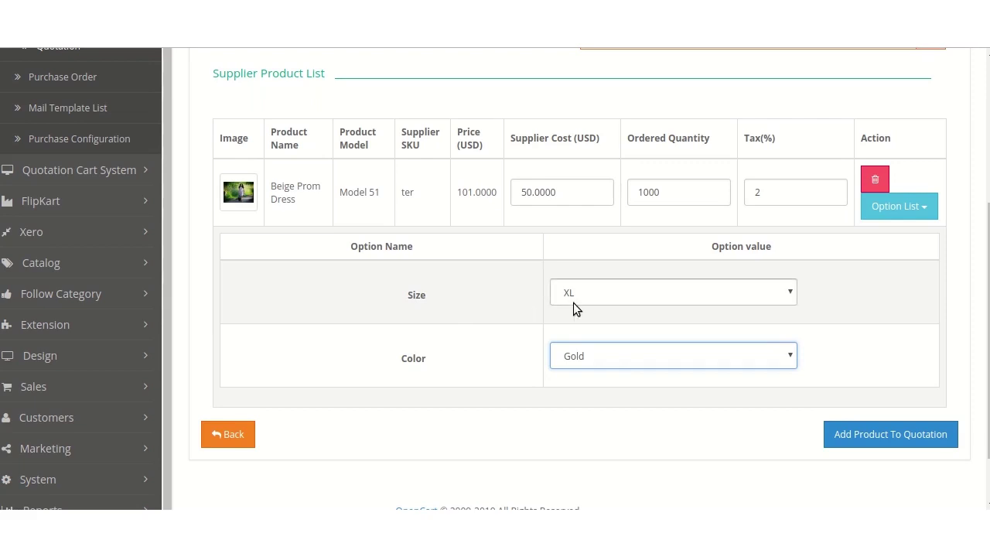
left_click(607, 351)
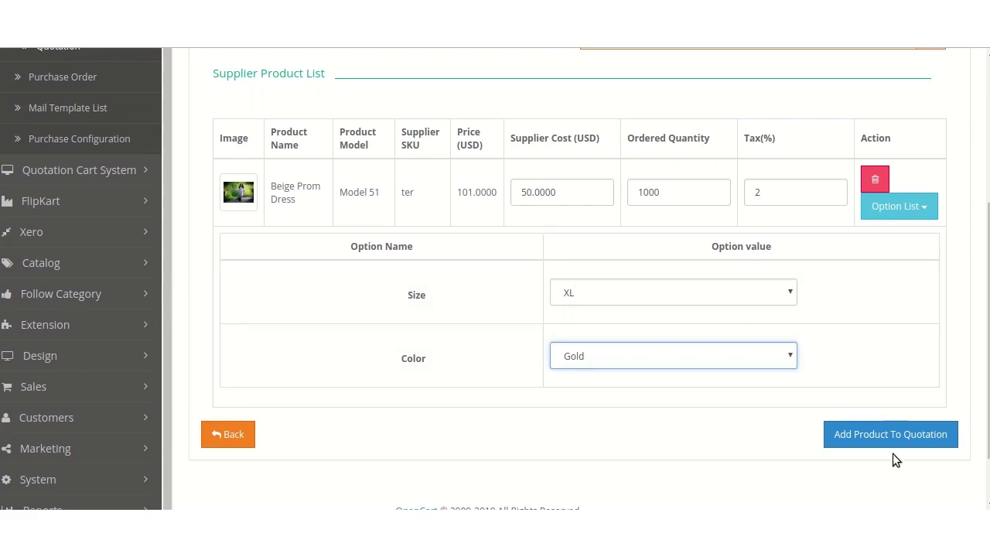
left_click(892, 442)
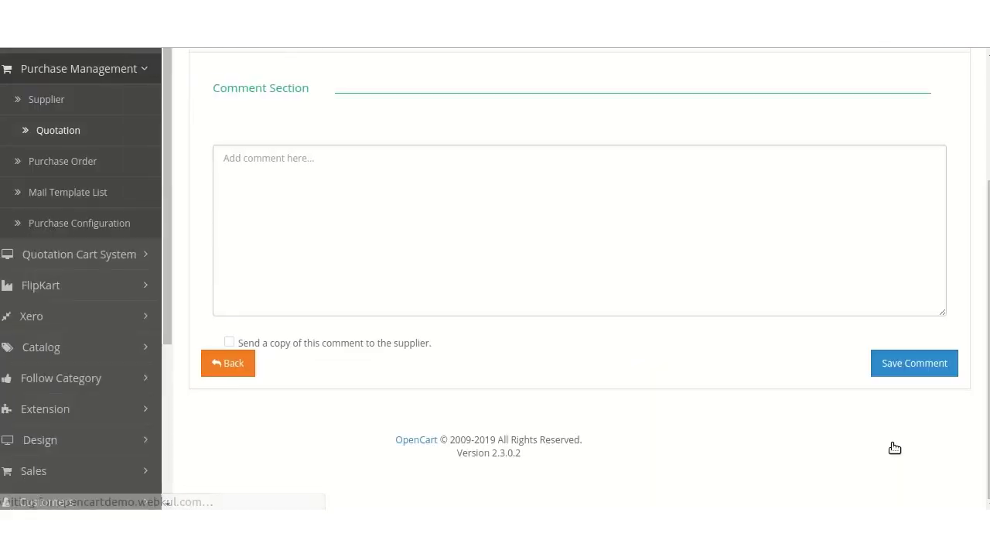
Write the quotation comment "new quotation", enable sending a copy to the supplier, and save the comment.
scroll(895, 449, "up", 2)
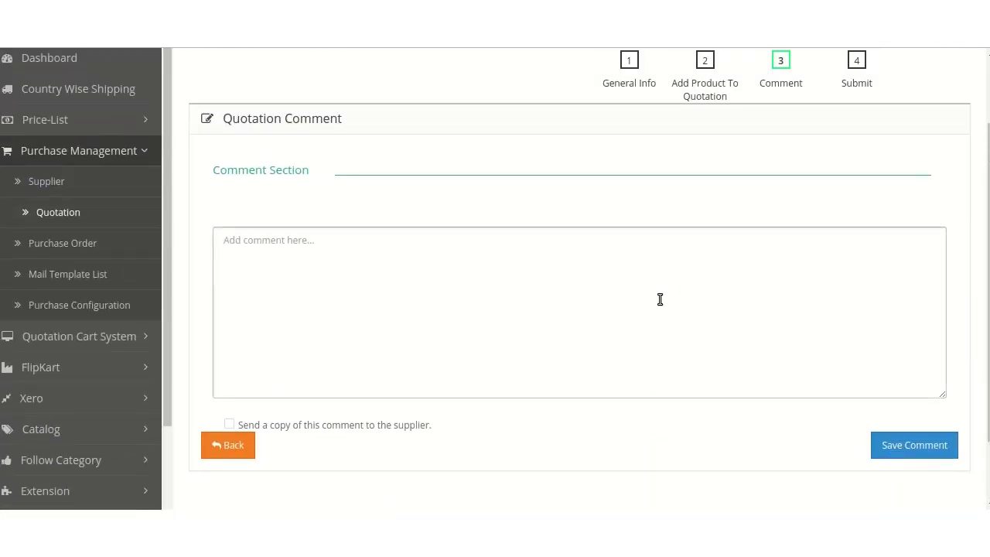
left_click(634, 298)
type("new")
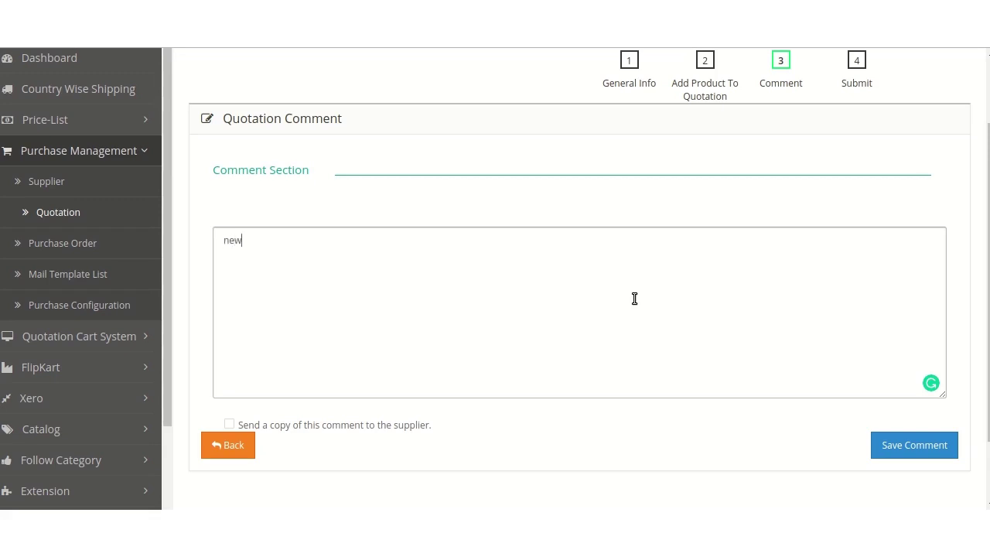
type(" quotation")
left_click(629, 338)
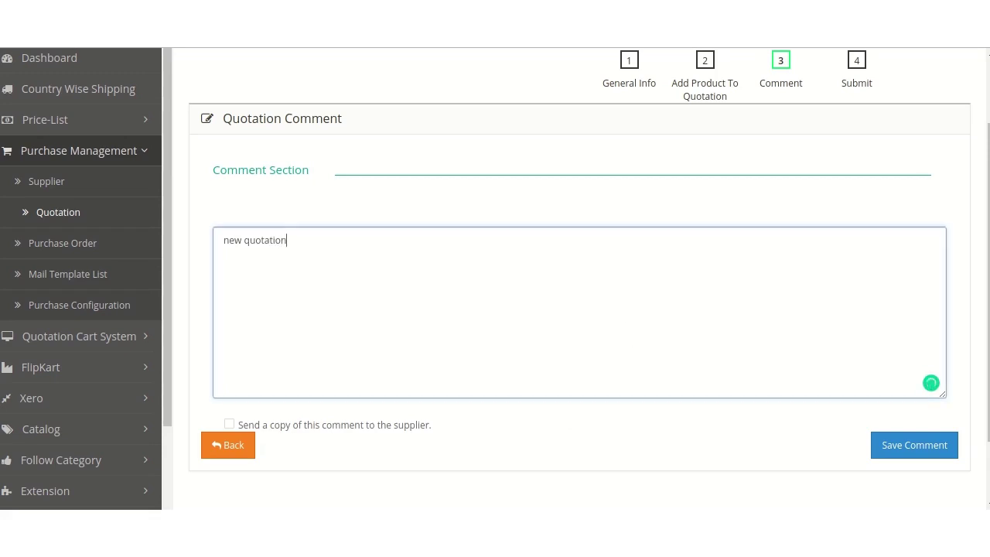
left_click(229, 424)
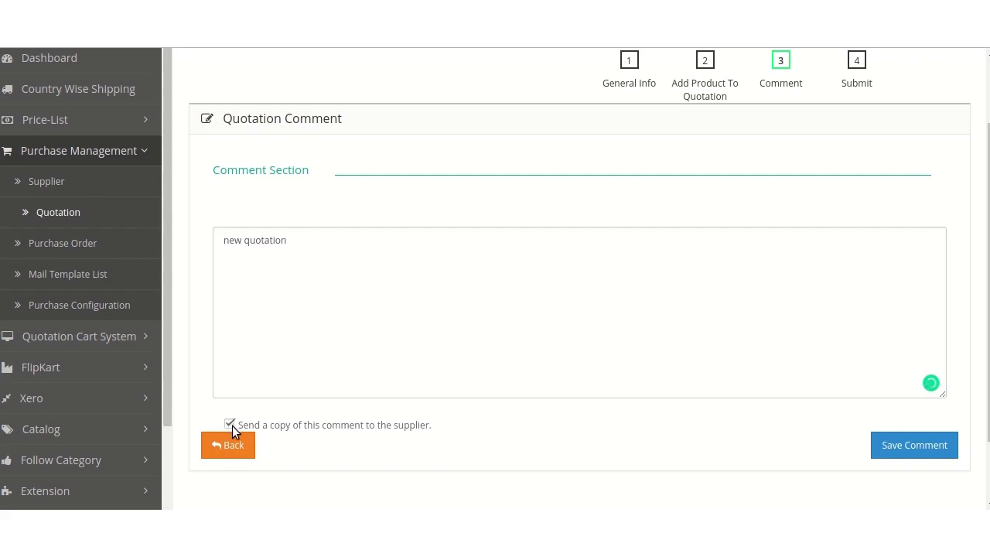
left_click(912, 449)
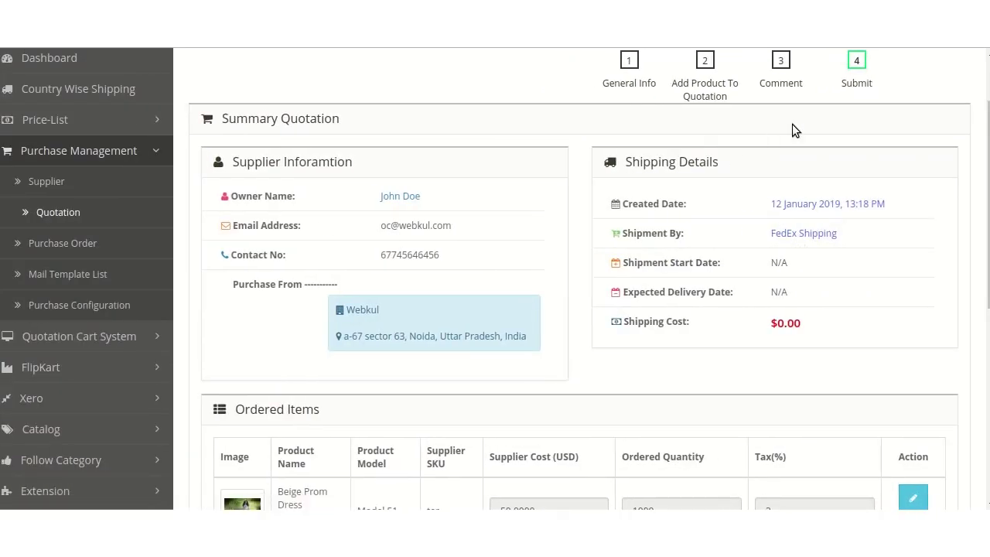
Review the quotation summary, including supplier, shipping, ordered items and totals, and confirm the quotation.
scroll(744, 214, "up", 2)
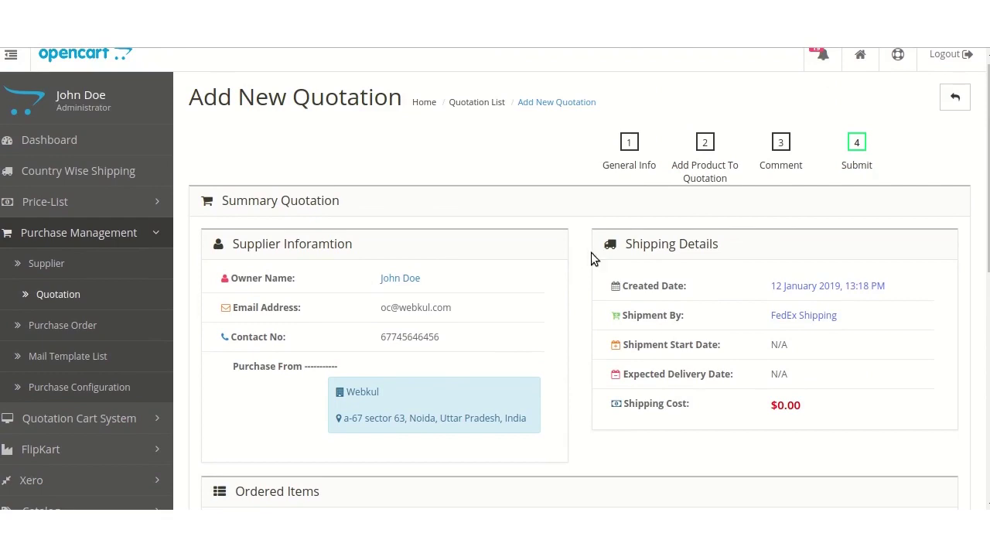
scroll(691, 263, "down", 4)
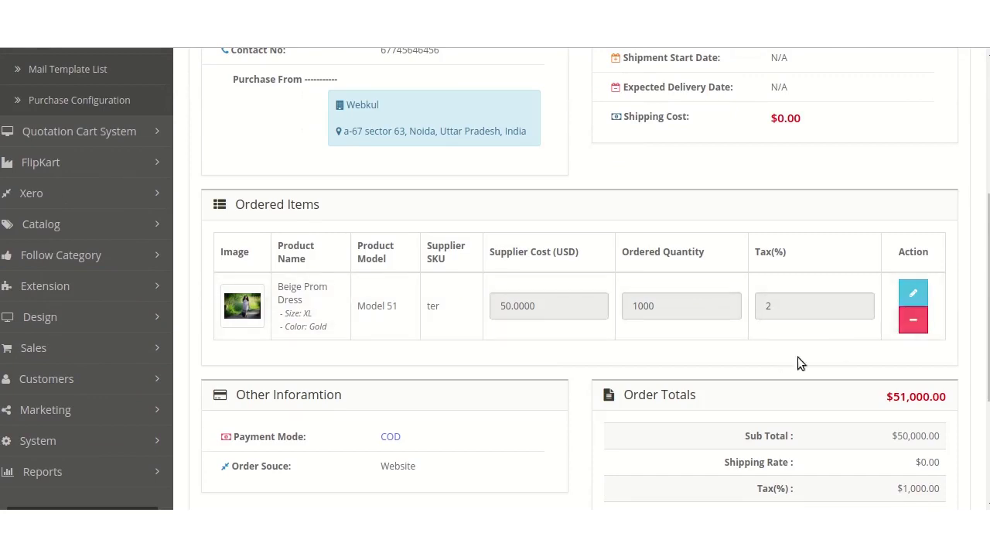
scroll(843, 350, "down", 3)
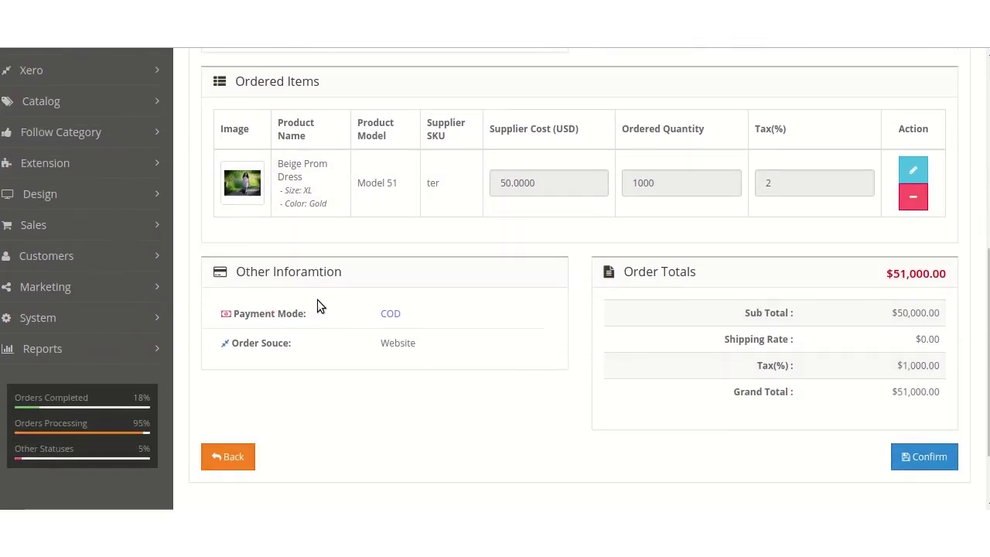
scroll(735, 313, "down", 2)
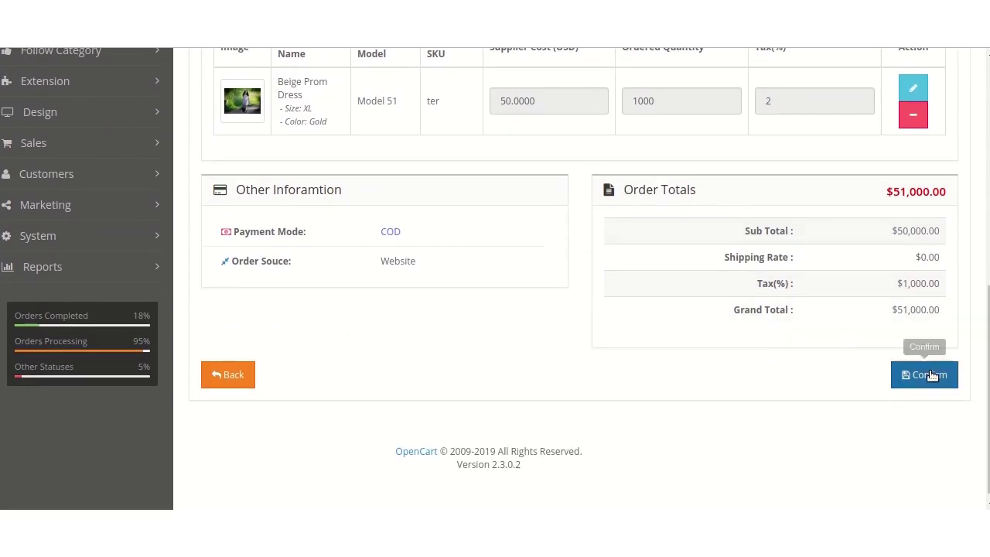
left_click(933, 375)
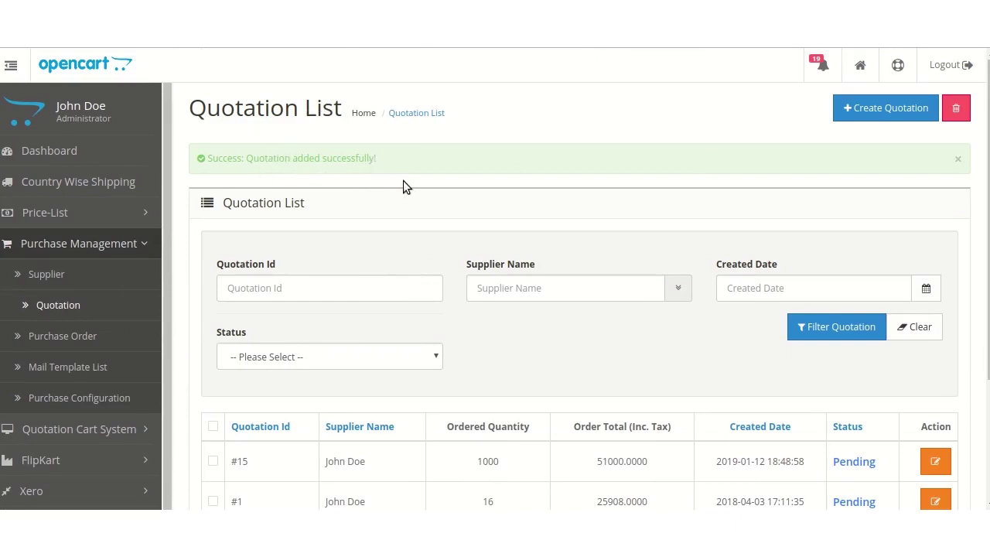
Look over the quotation list and open the newly added quotation for modification.
scroll(403, 186, "down", 2)
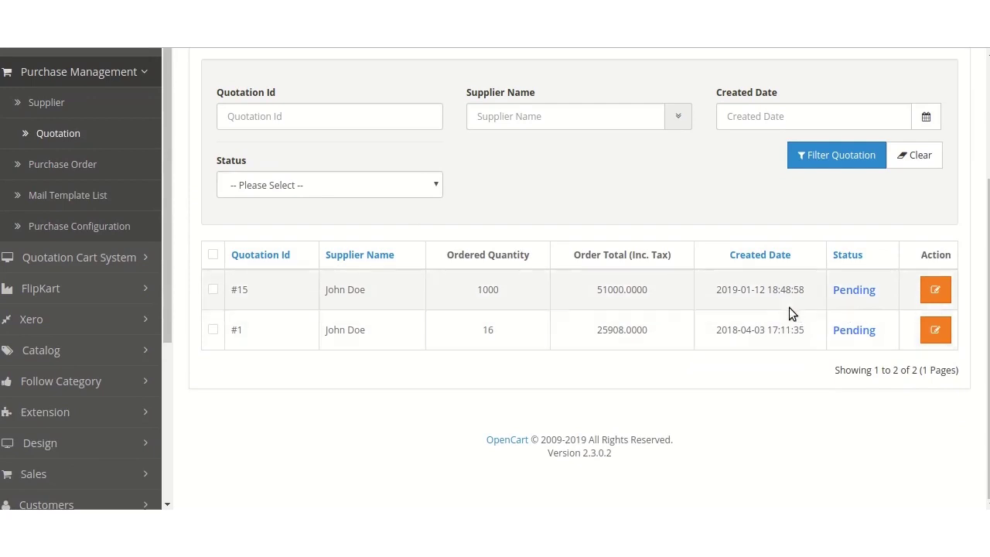
scroll(308, 301, "up", 2)
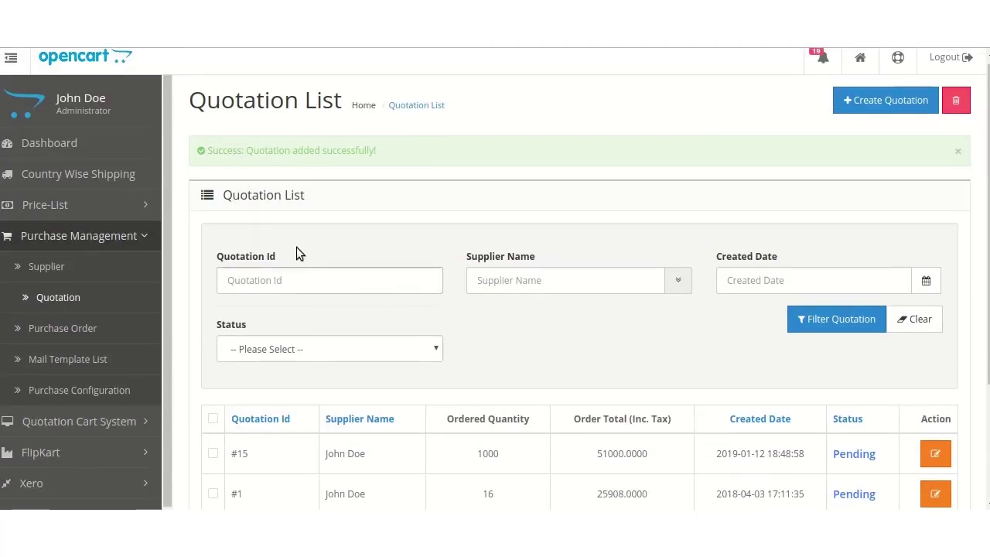
scroll(604, 441, "down", 2)
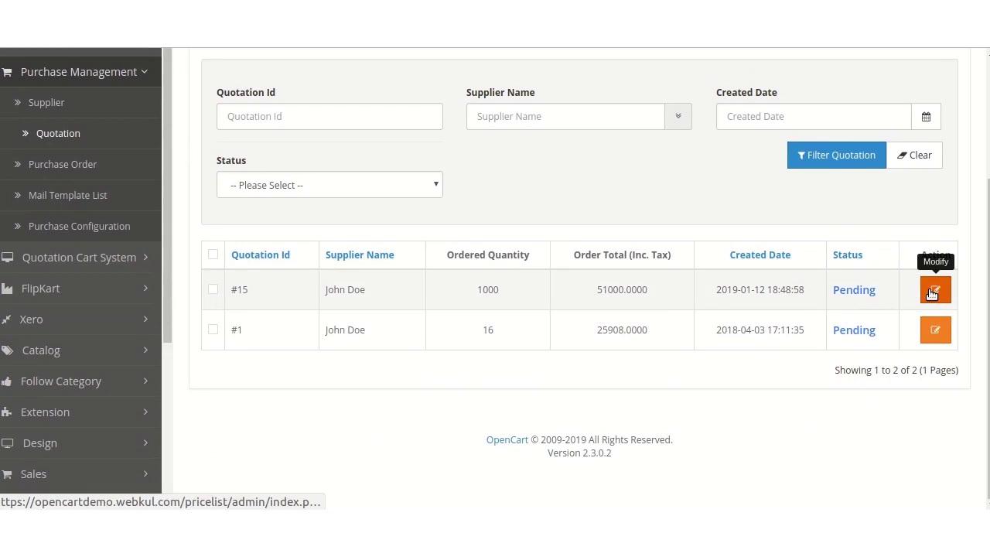
left_click(929, 290)
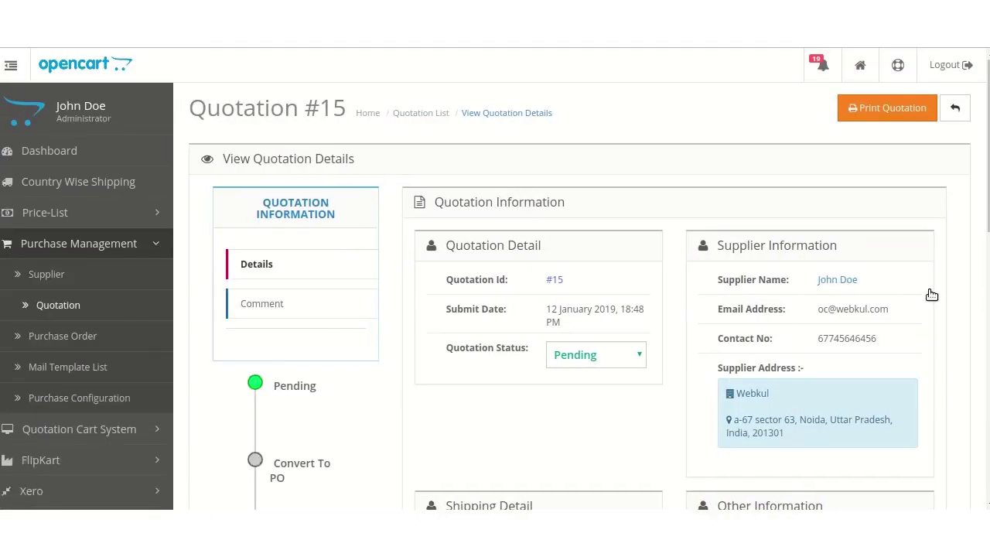
Convert the Beige Prom Dress quotation into a purchase order by changing its status to Convert To PO.
scroll(758, 335, "down", 1)
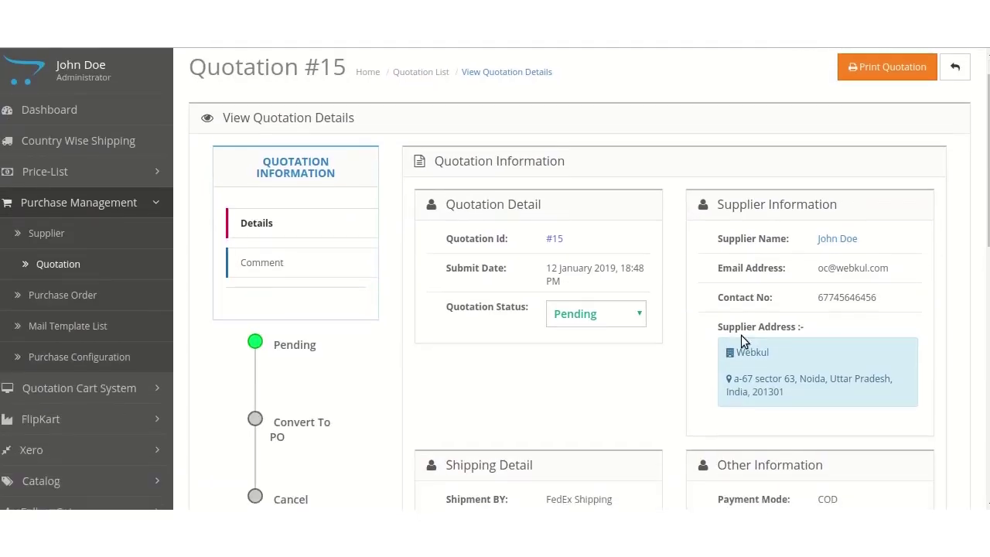
left_click(607, 317)
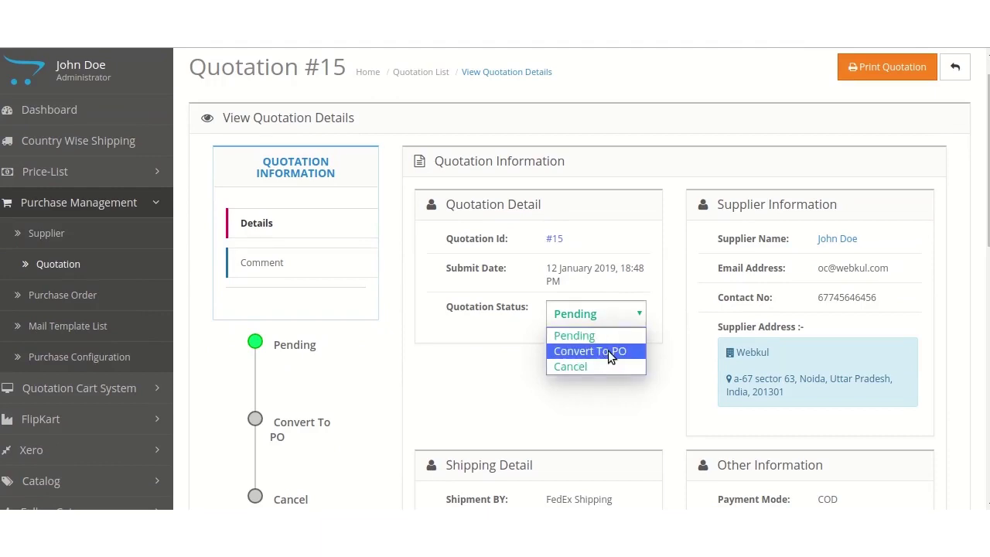
left_click(608, 351)
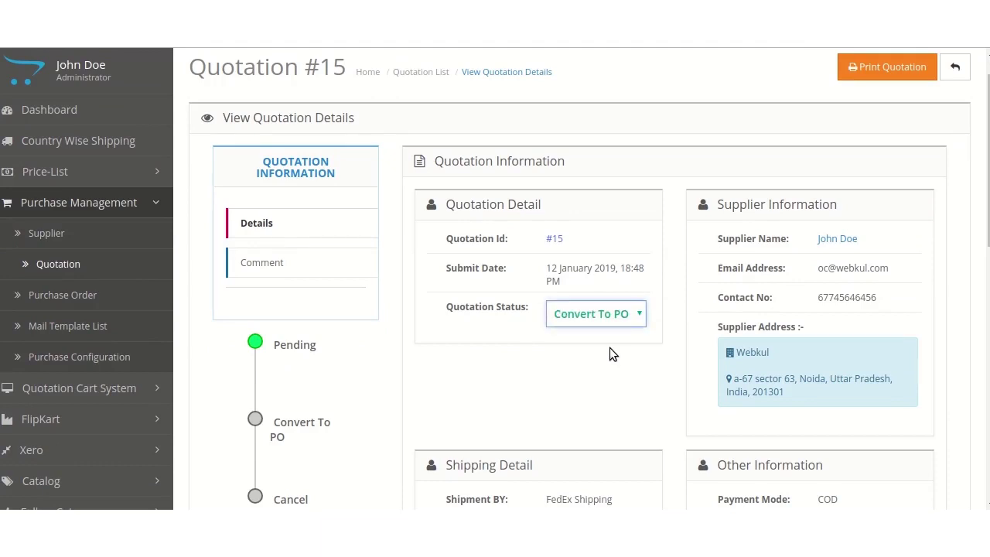
scroll(617, 350, "down", 4)
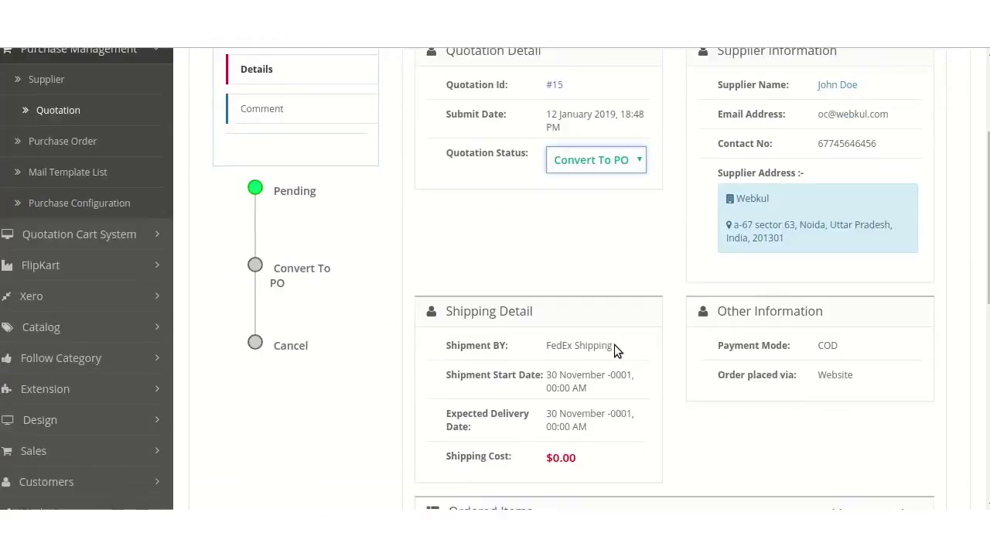
scroll(614, 351, "down", 2)
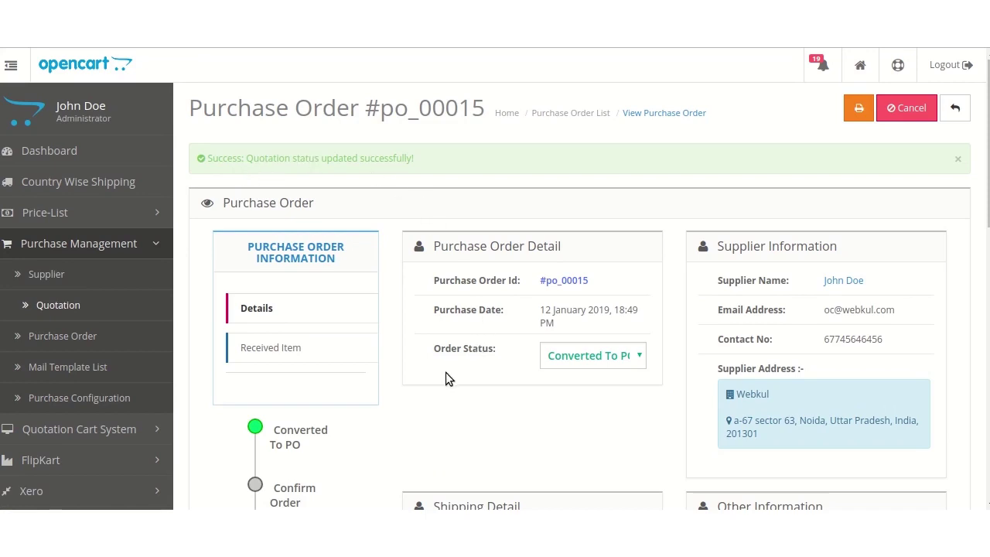
Go to the purchase order list and open the newly converted purchase order for viewing.
scroll(446, 372, "down", 1)
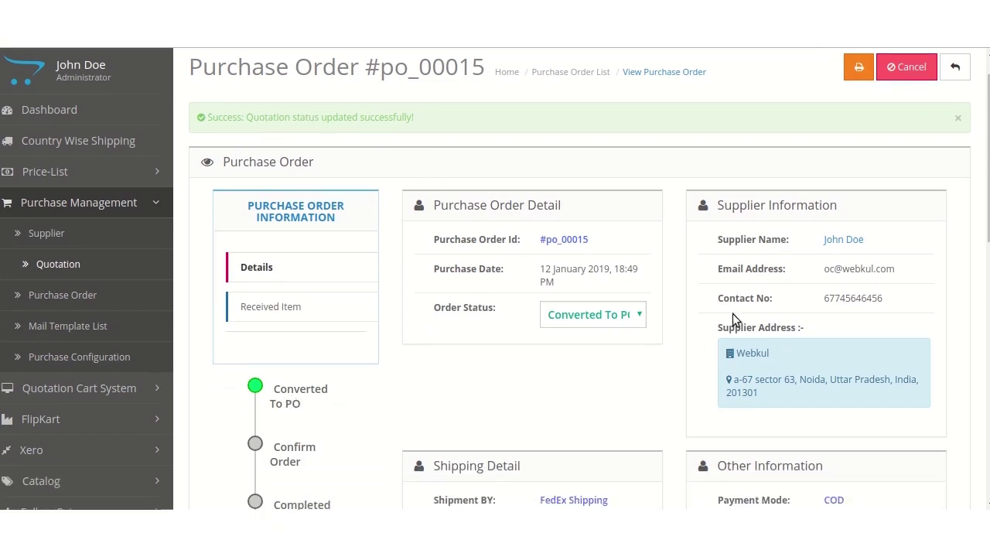
left_click(75, 299)
scroll(558, 223, "down", 2)
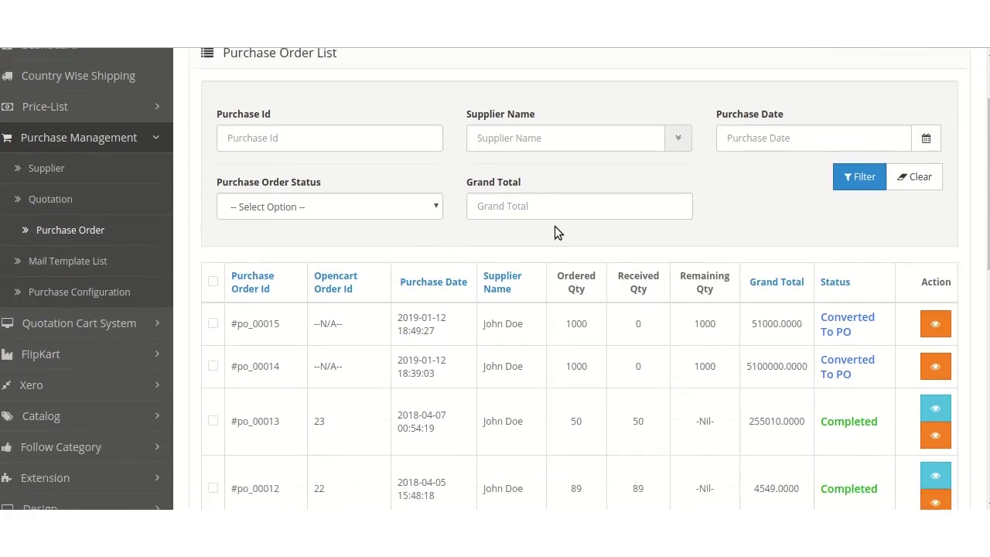
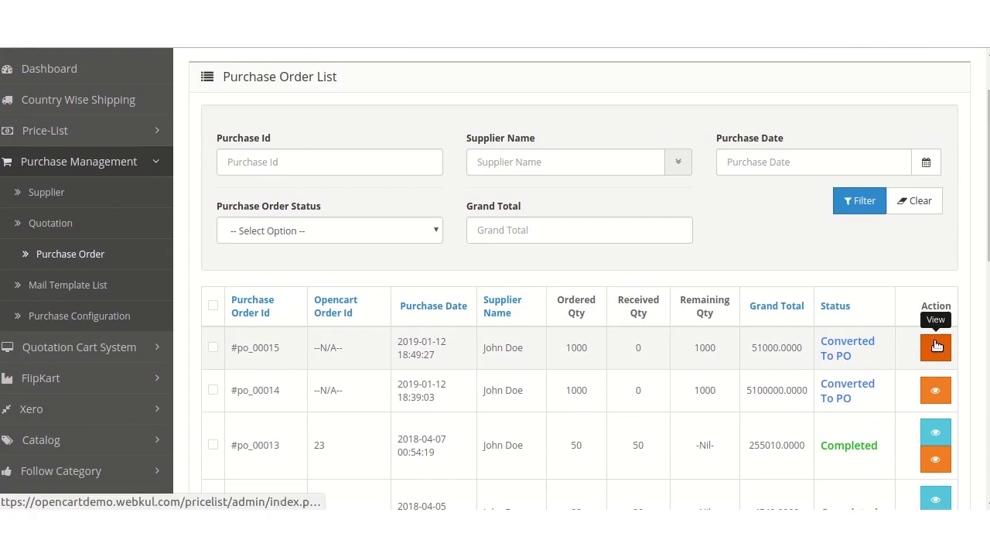
left_click(936, 344)
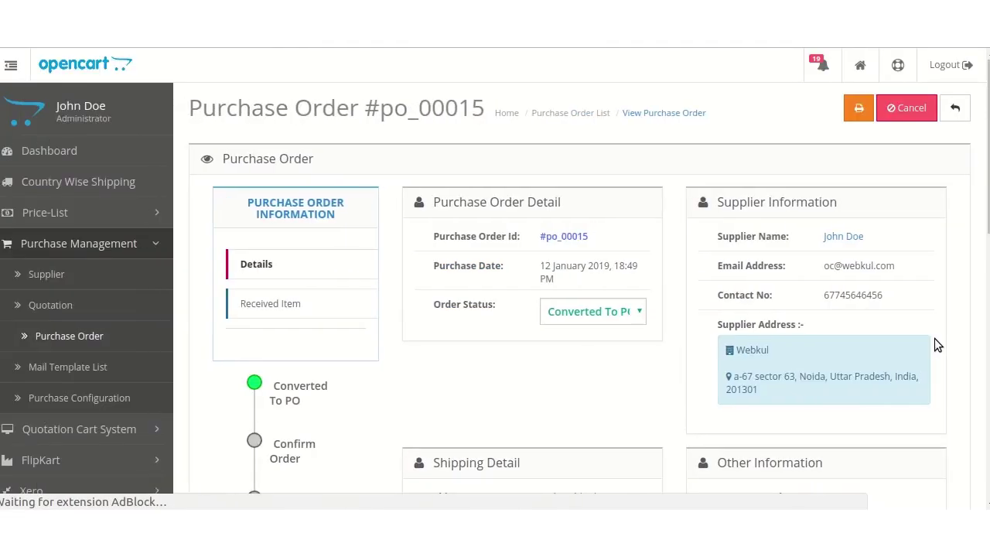
Examine the new purchase order's available status options, ordered items and order totals, and return to the purchase order list.
scroll(743, 355, "down", 3)
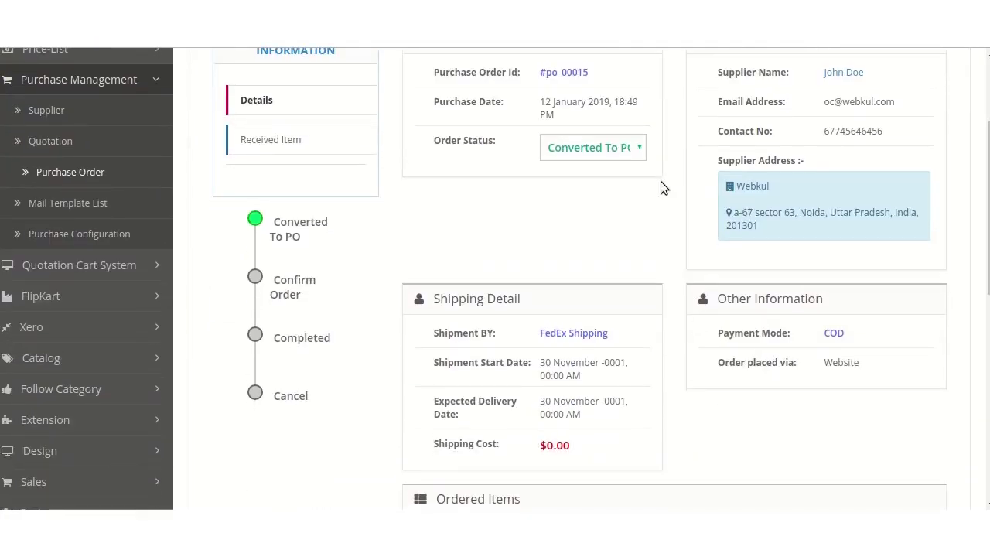
left_click(630, 155)
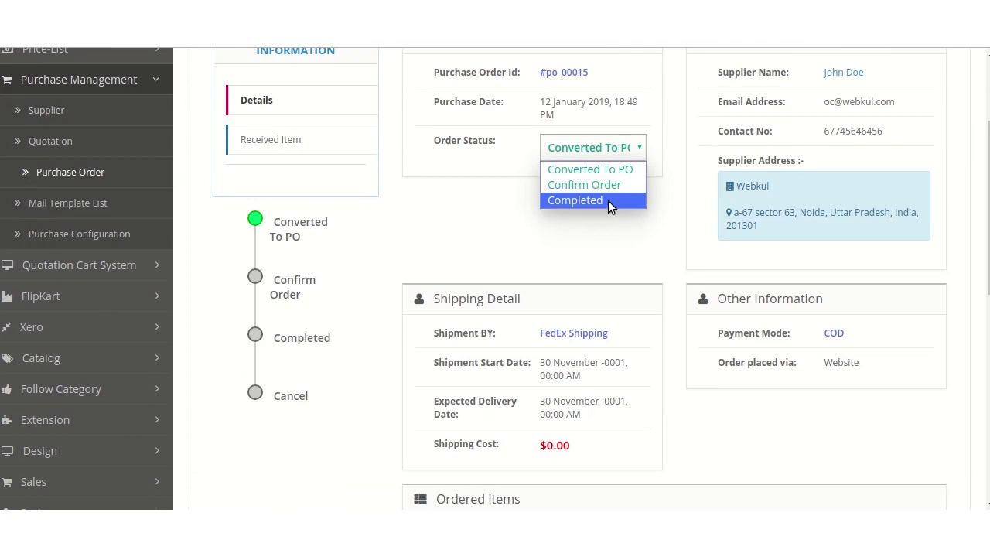
scroll(651, 217, "down", 5)
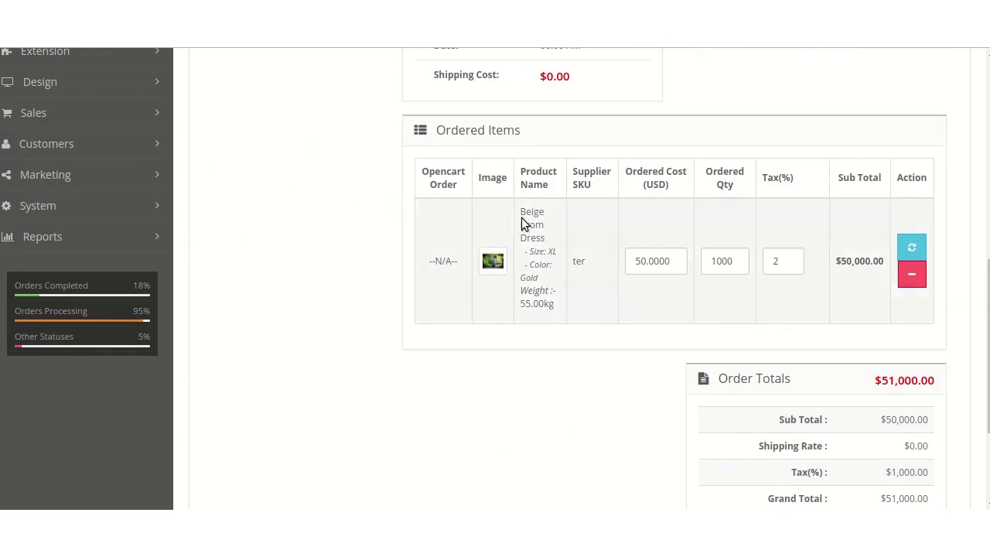
scroll(531, 225, "down", 1)
scroll(719, 316, "up", 6)
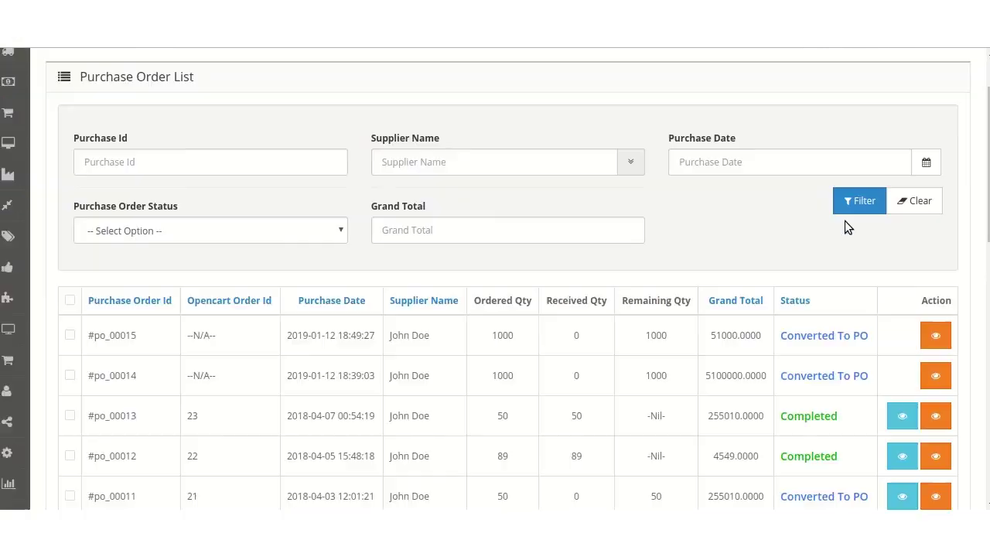
Open the completed purchase order dated 2018-04-07 from the list and examine its shipping details and ordered items.
scroll(859, 255, "down", 3)
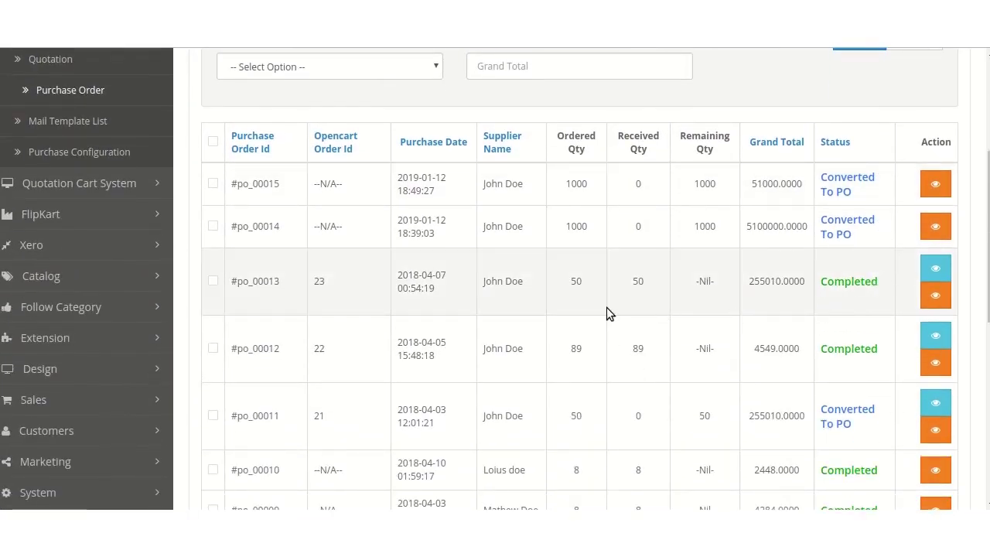
left_click(936, 288)
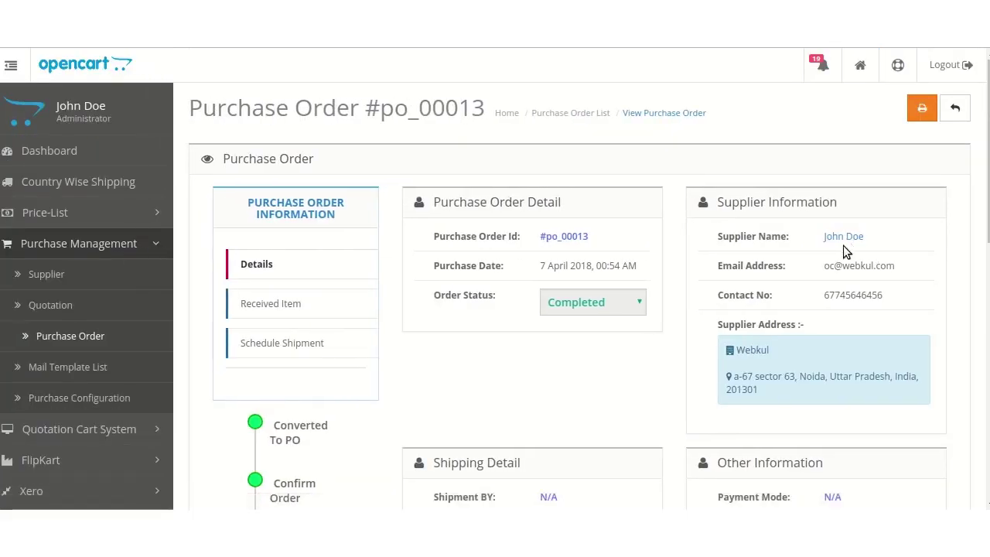
scroll(700, 237, "down", 3)
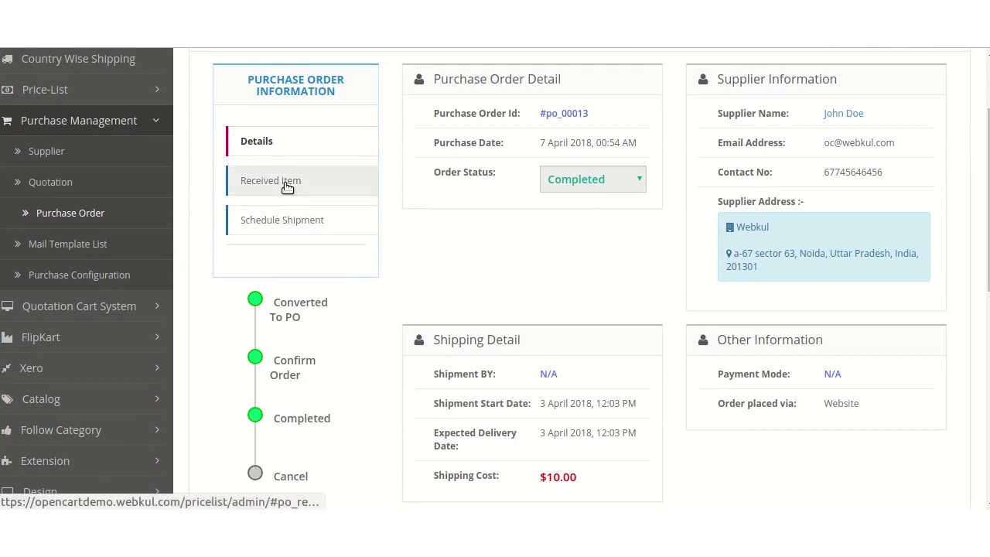
scroll(627, 190, "down", 8)
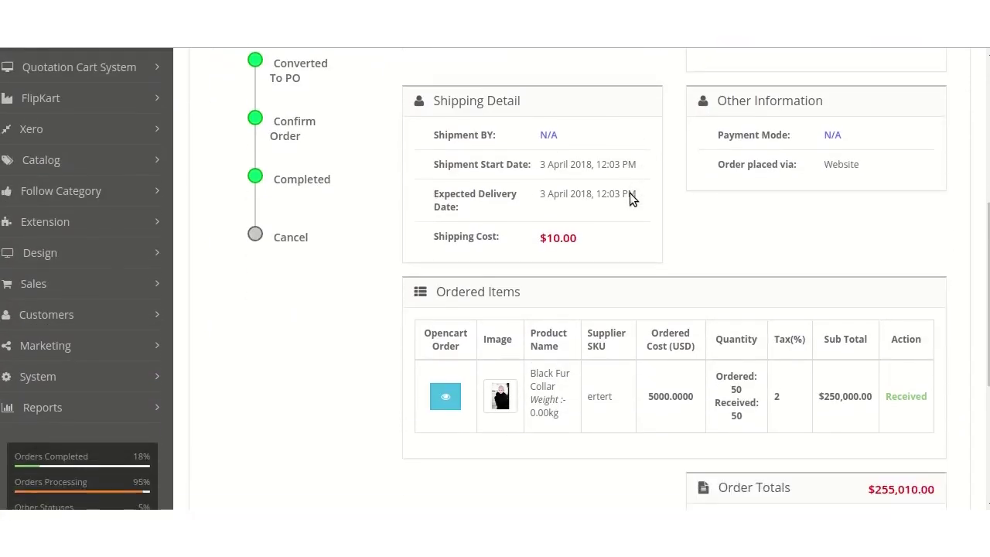
scroll(630, 192, "up", 10)
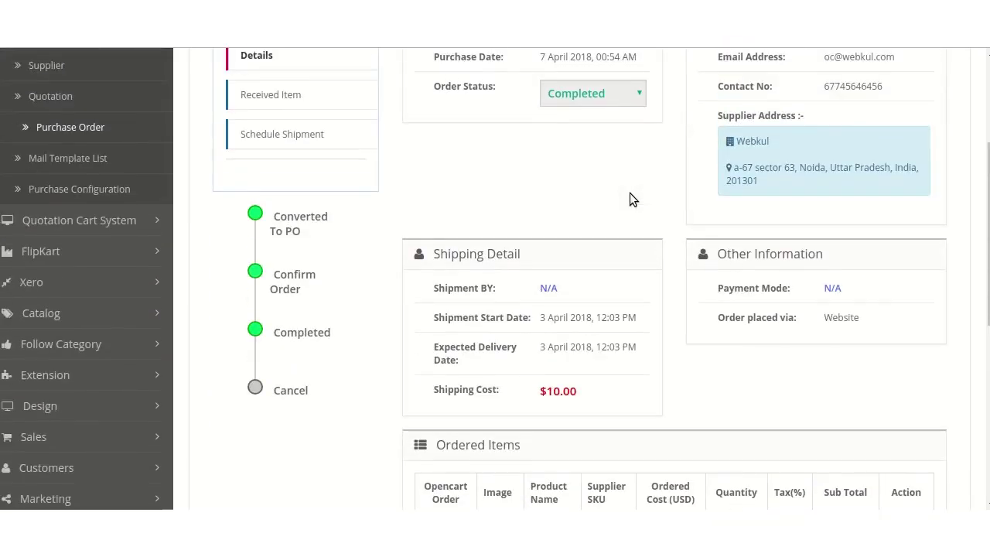
Check the completed order's received item list for Black Fur Collar and its scheduled incoming shipments.
left_click(302, 262)
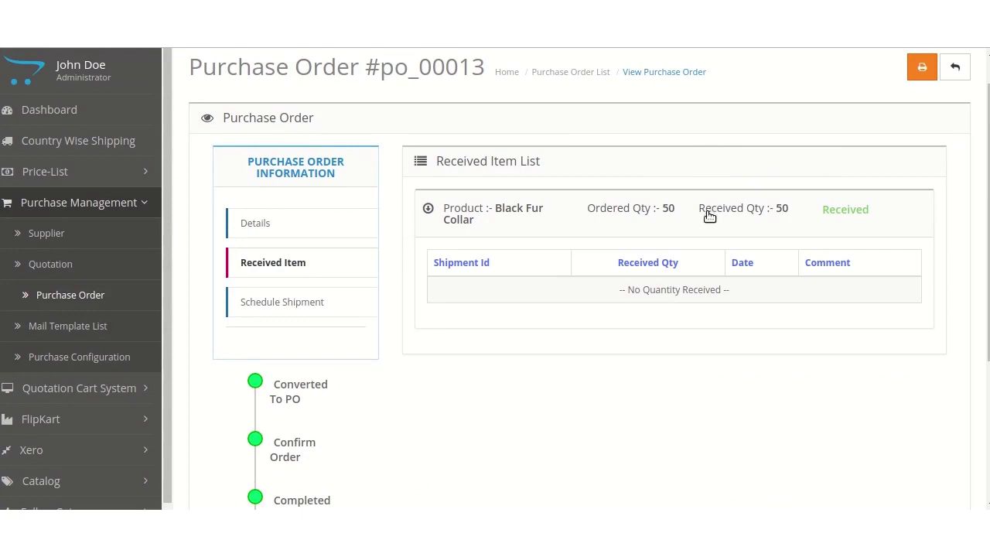
scroll(422, 395, "down", 2)
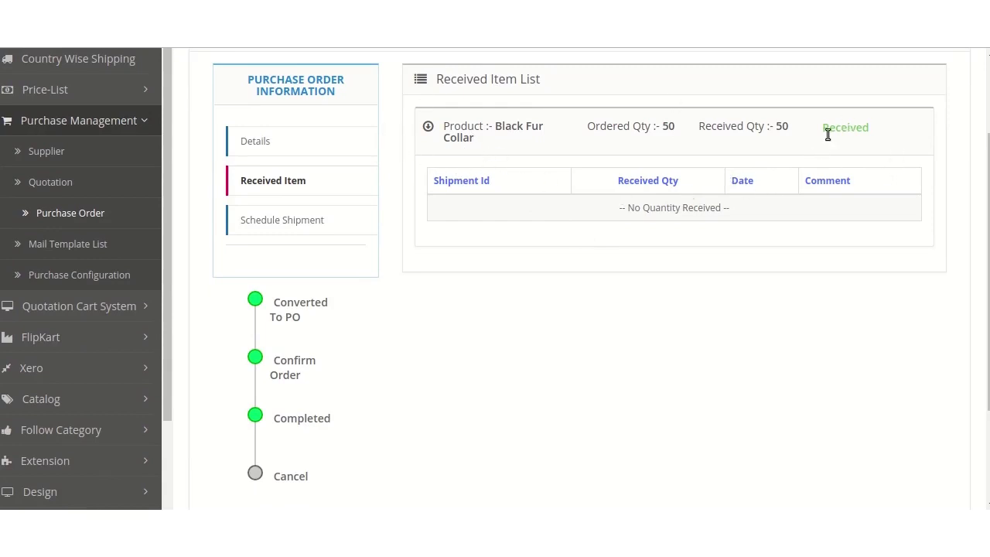
left_click_drag(826, 130, 869, 129)
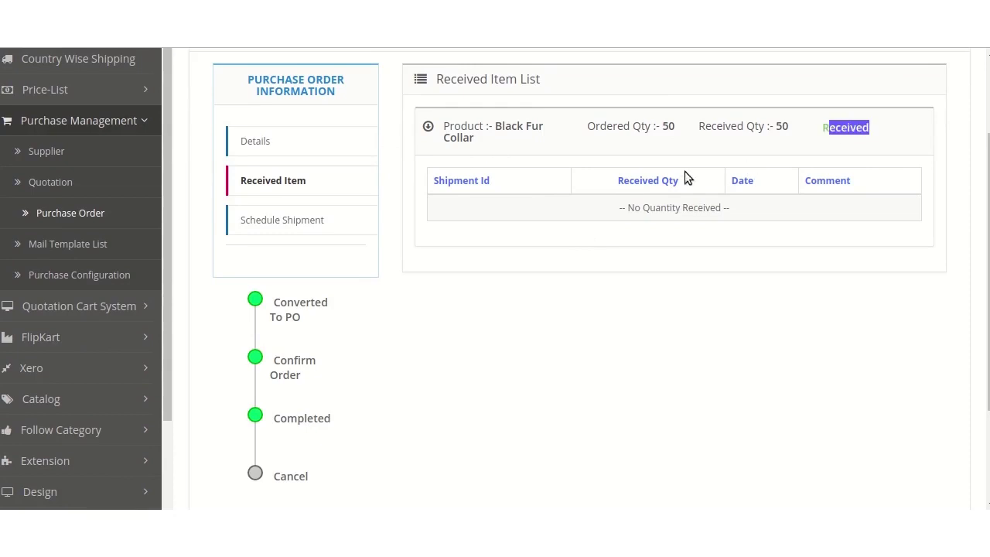
left_click(282, 225)
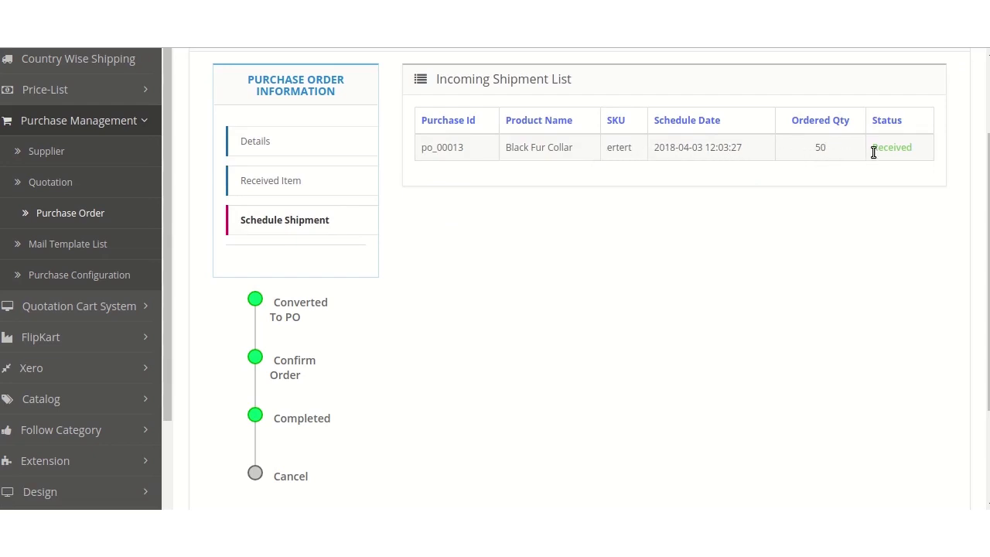
Return to the completed order's details and look over its status progress, supplier and shipping information.
left_click(287, 146)
scroll(593, 283, "down", 5)
scroll(592, 279, "up", 5)
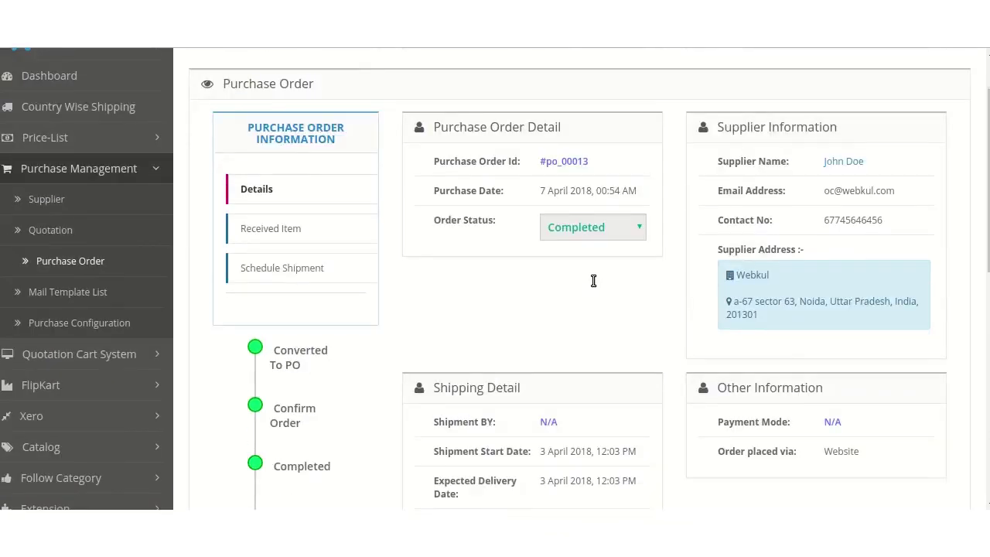
scroll(592, 280, "up", 2)
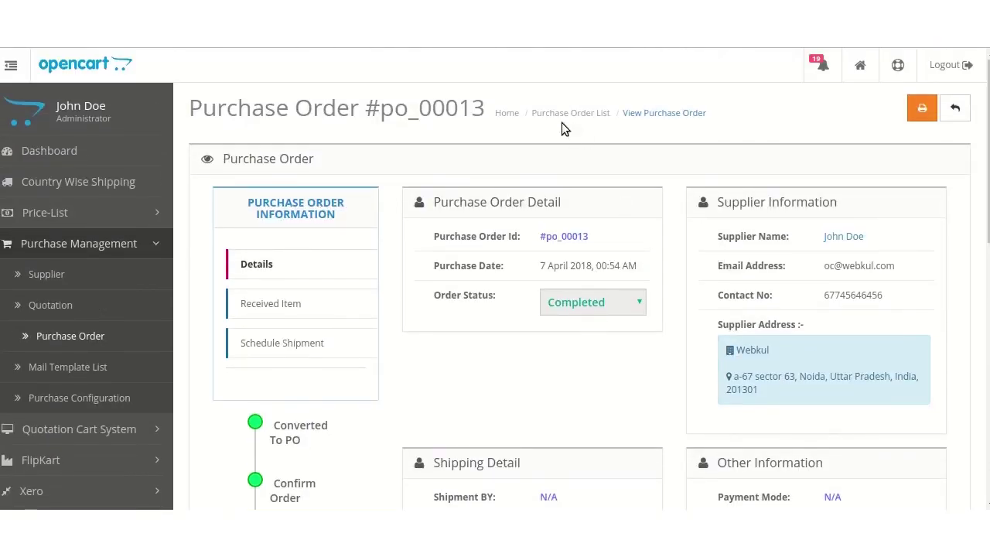
scroll(548, 198, "down", 4)
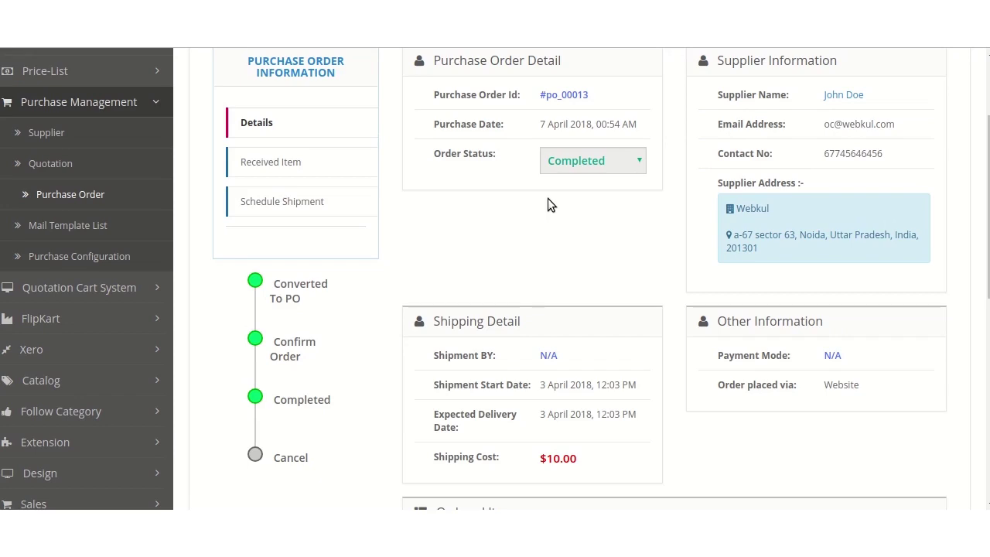
scroll(548, 198, "up", 3)
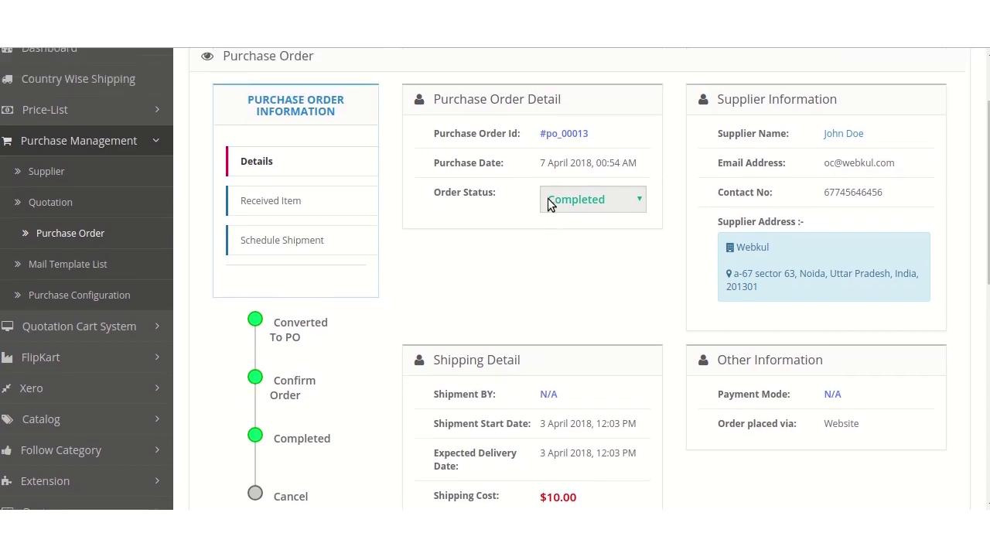